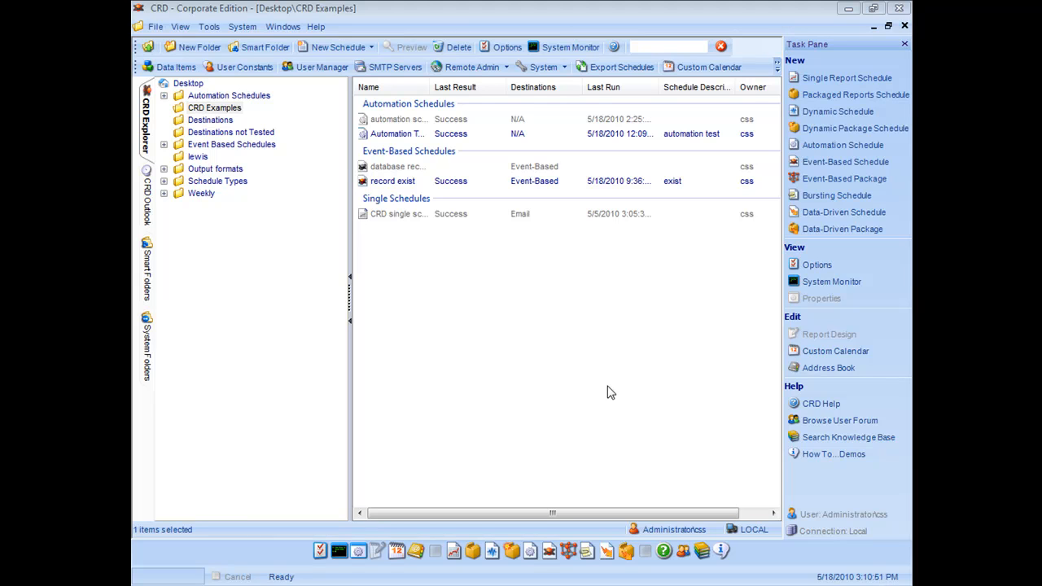
Create an event-based schedule named 'eventbased database record' saved in Desktop\CRD Examples.
click(372, 47)
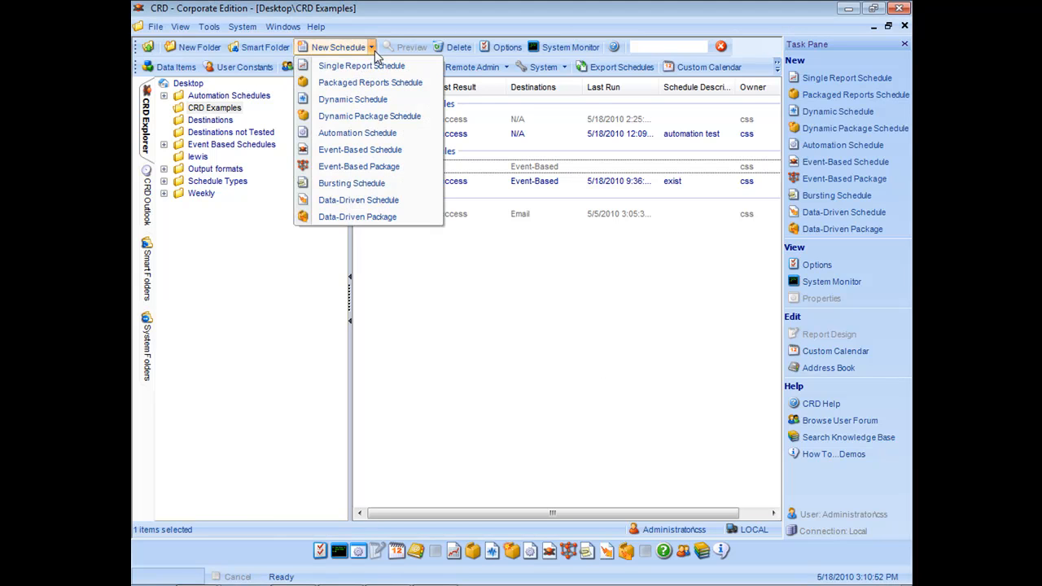
click(379, 150)
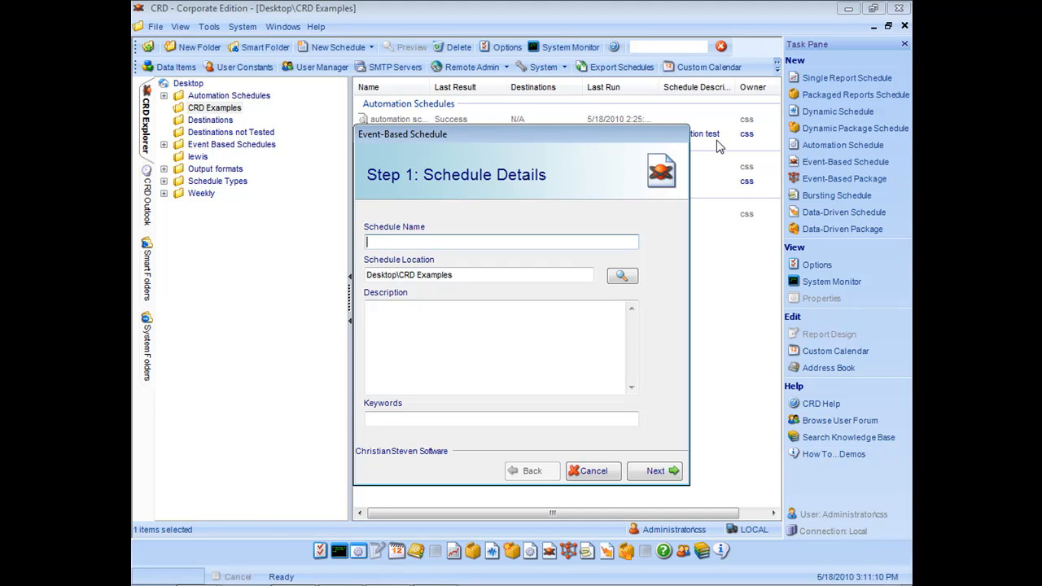
text(eventbased database record)
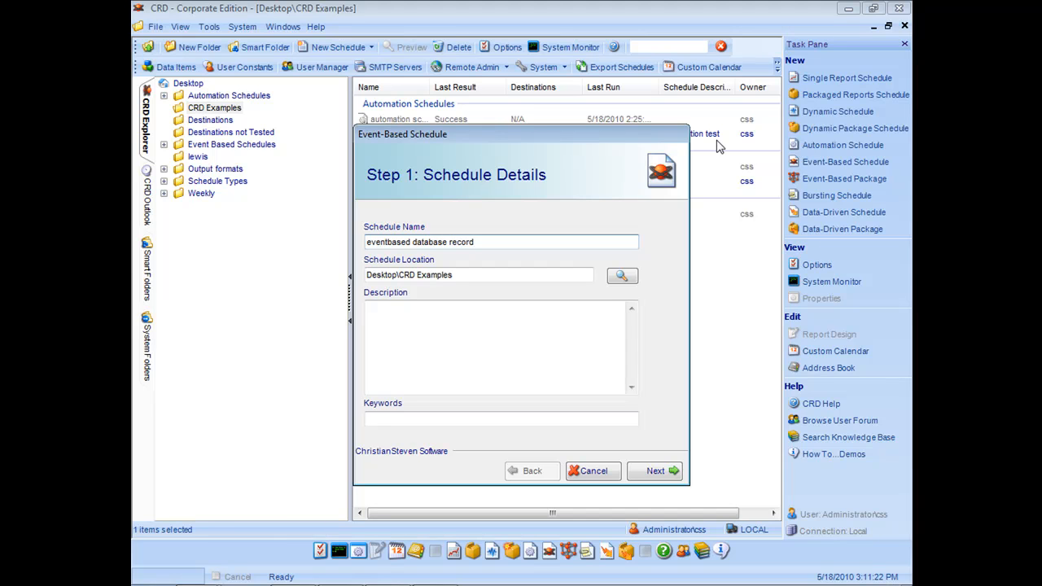
click(528, 277)
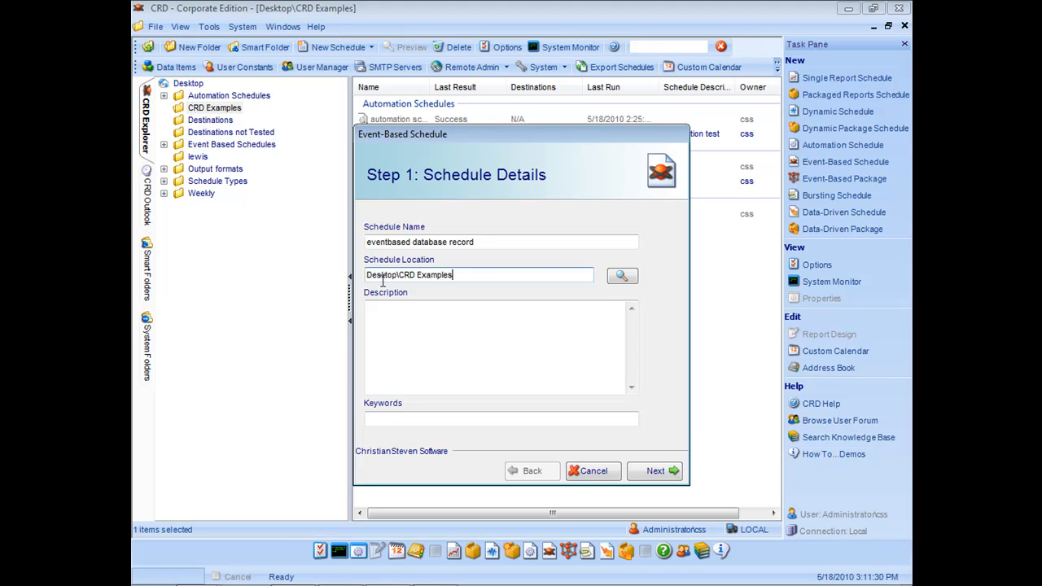
click(402, 342)
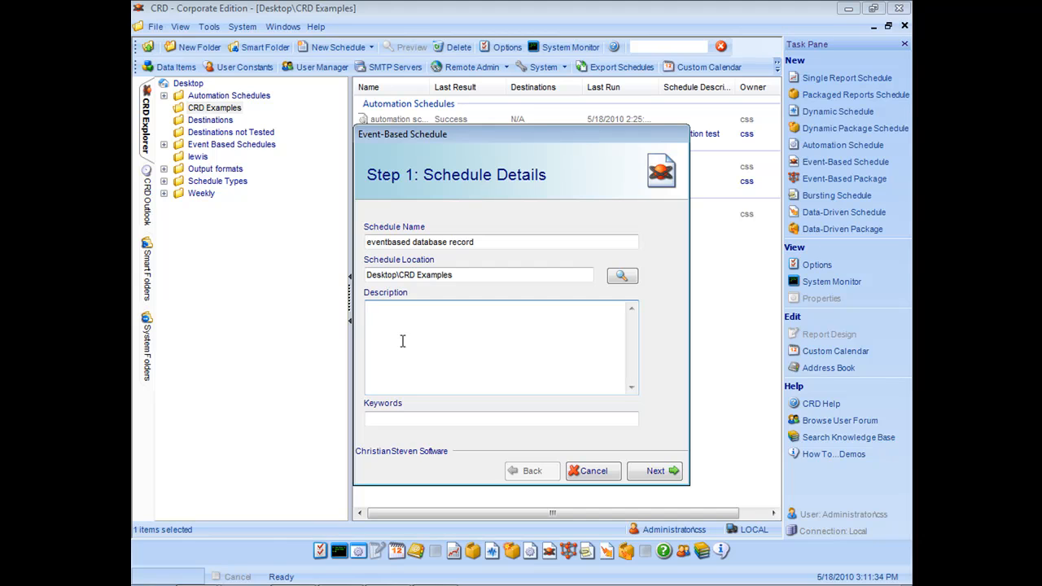
click(400, 417)
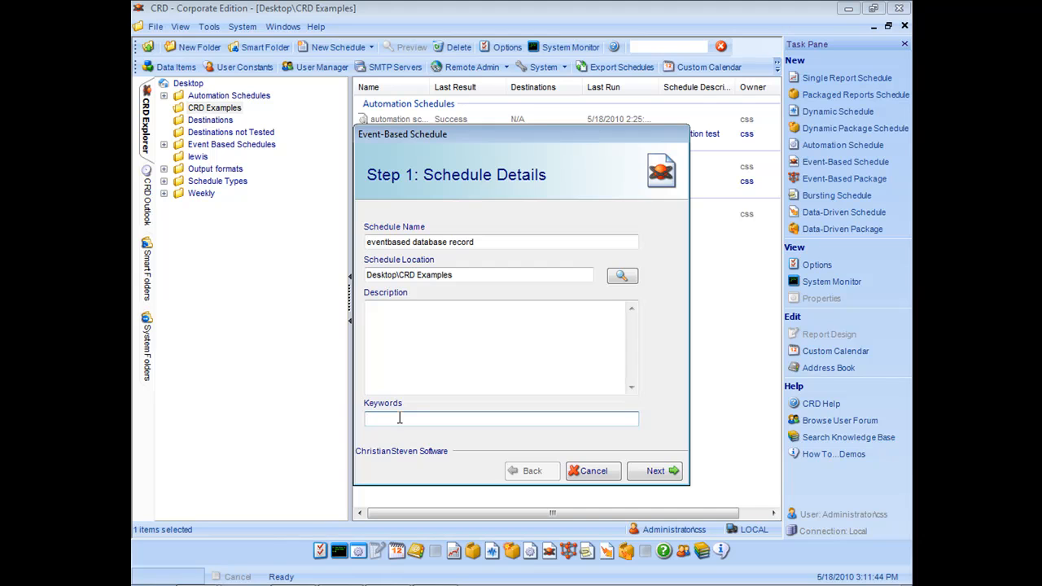
Advance to Step 2 Schedule Conditions and show the menu of condition types.
click(664, 476)
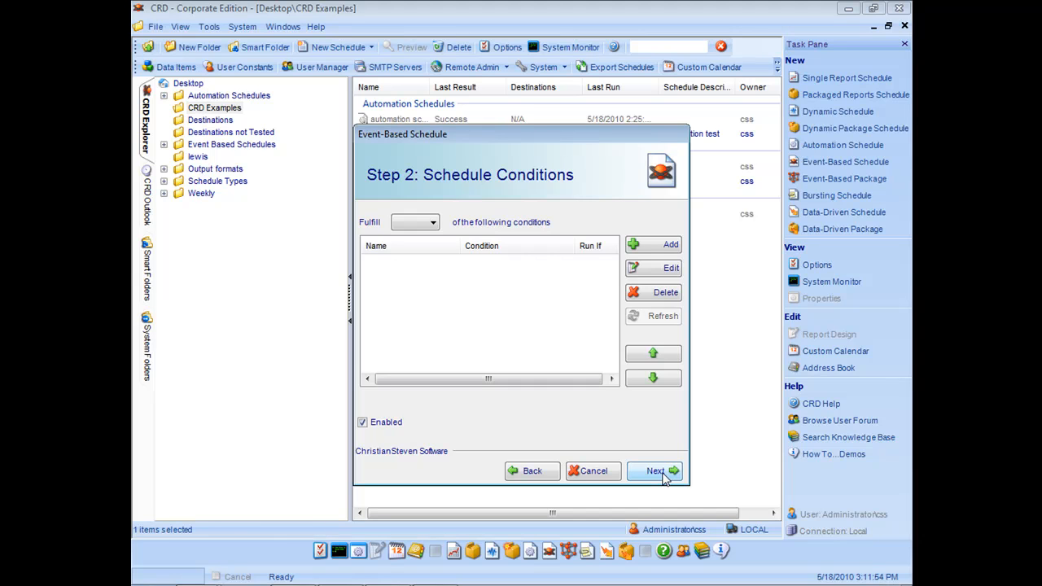
click(434, 223)
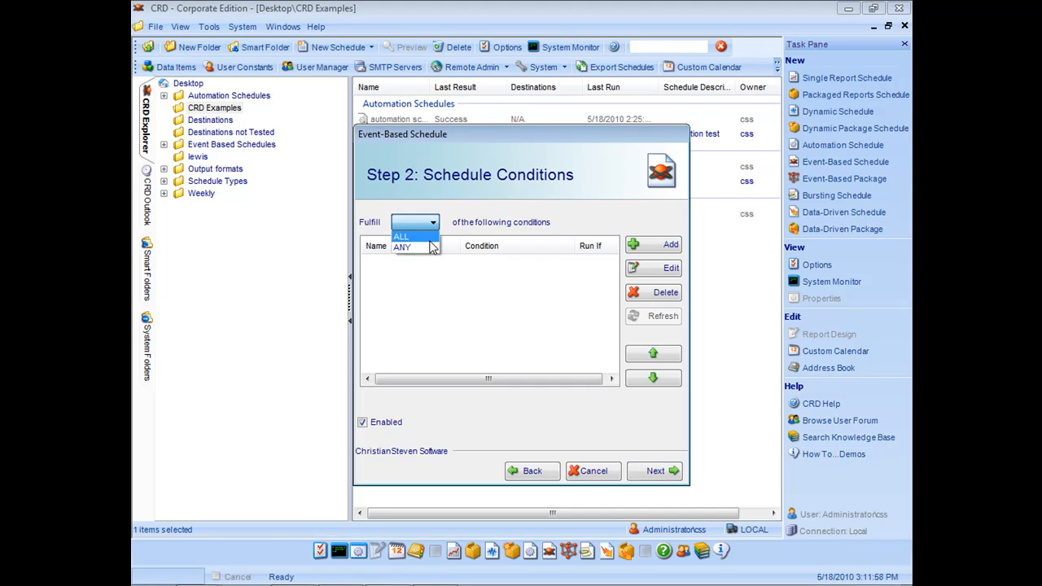
click(543, 223)
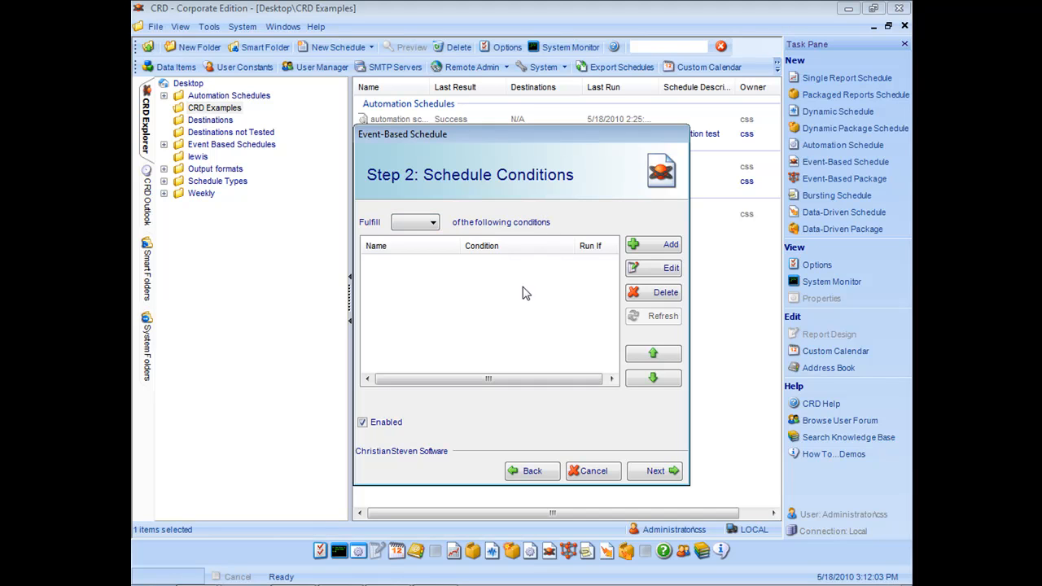
click(654, 246)
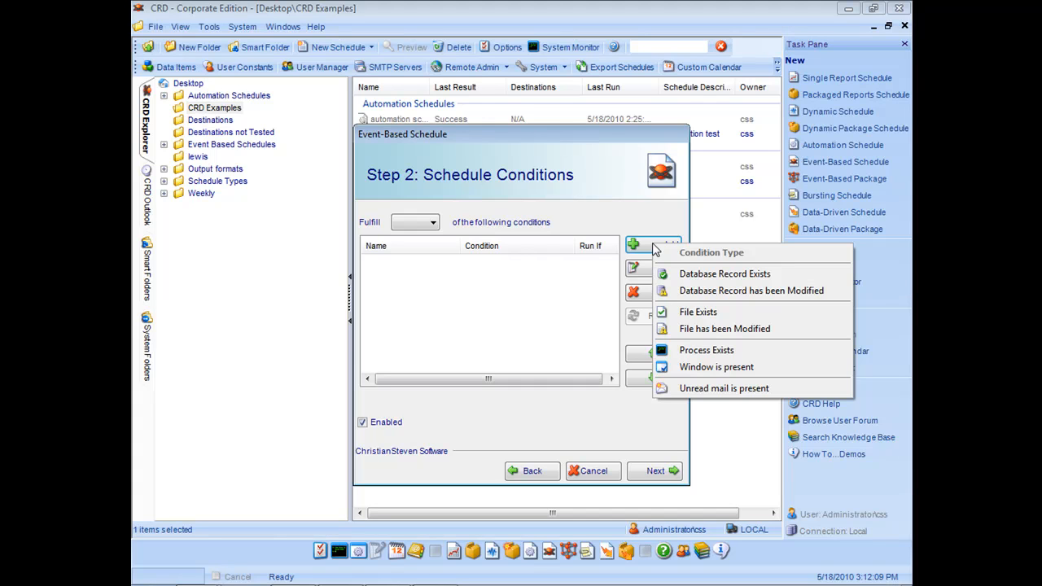
Add a Database Record Exists condition named 'record exist' set to TRUE.
click(706, 275)
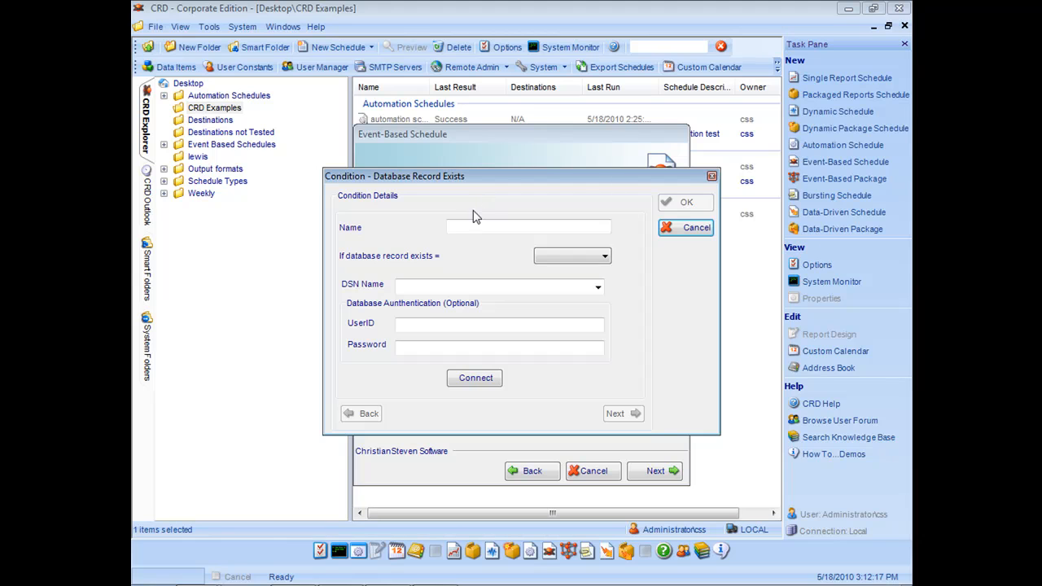
click(513, 226)
text(record exist)
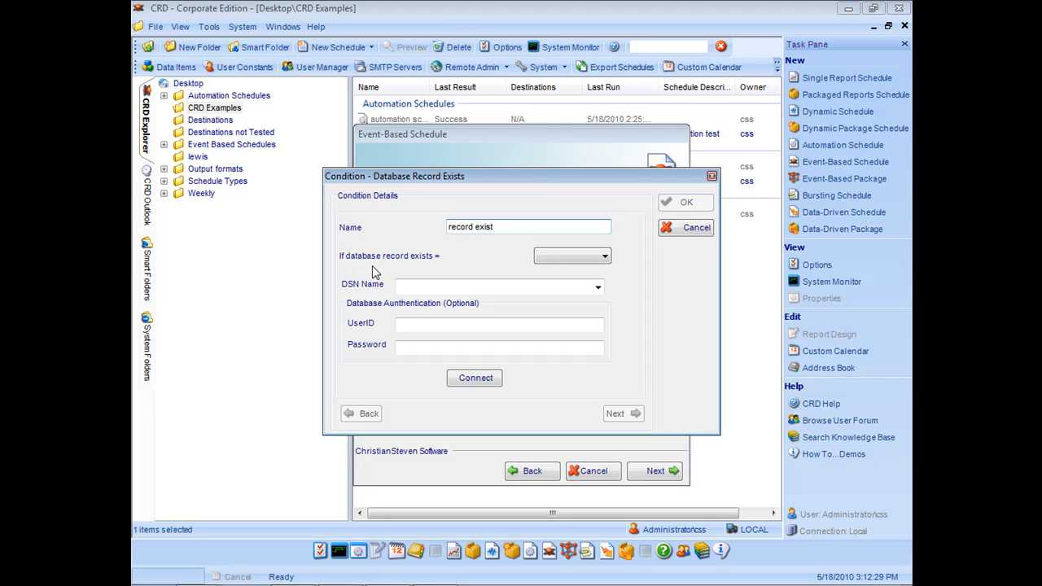
click(604, 256)
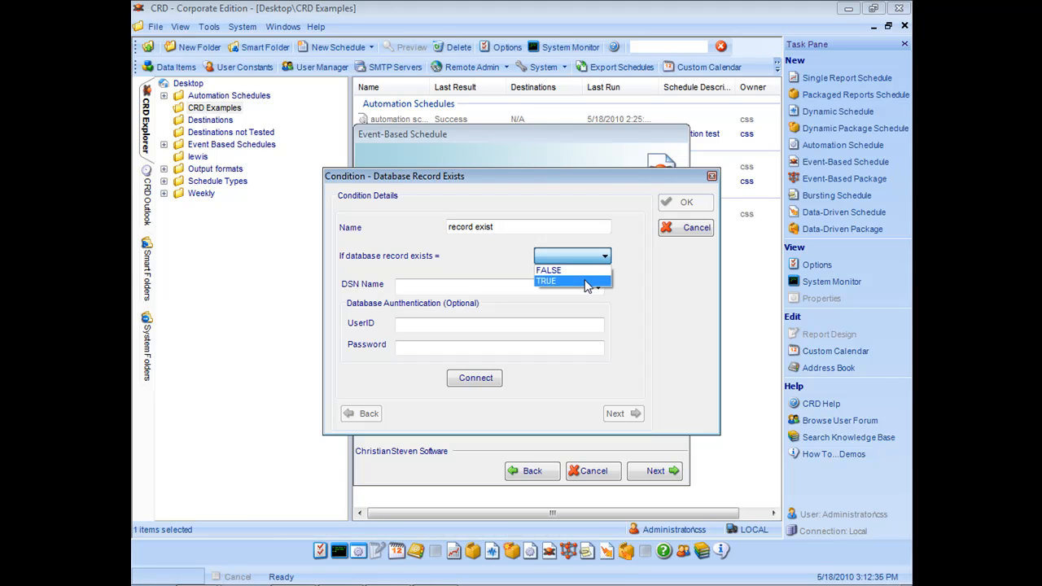
click(585, 282)
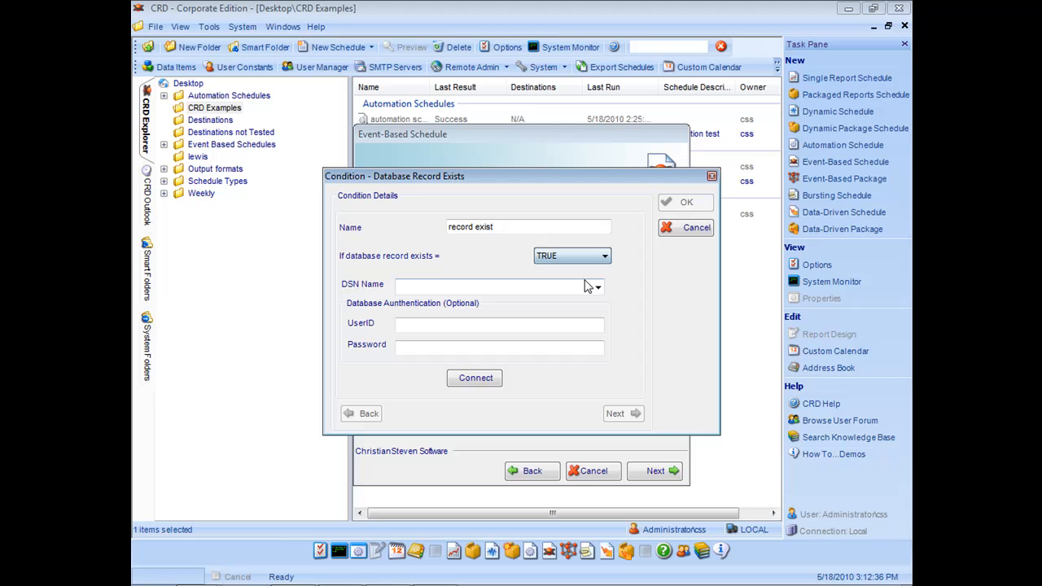
Connect the condition to the CRD Samples DSN and continue to the record selection query.
click(532, 293)
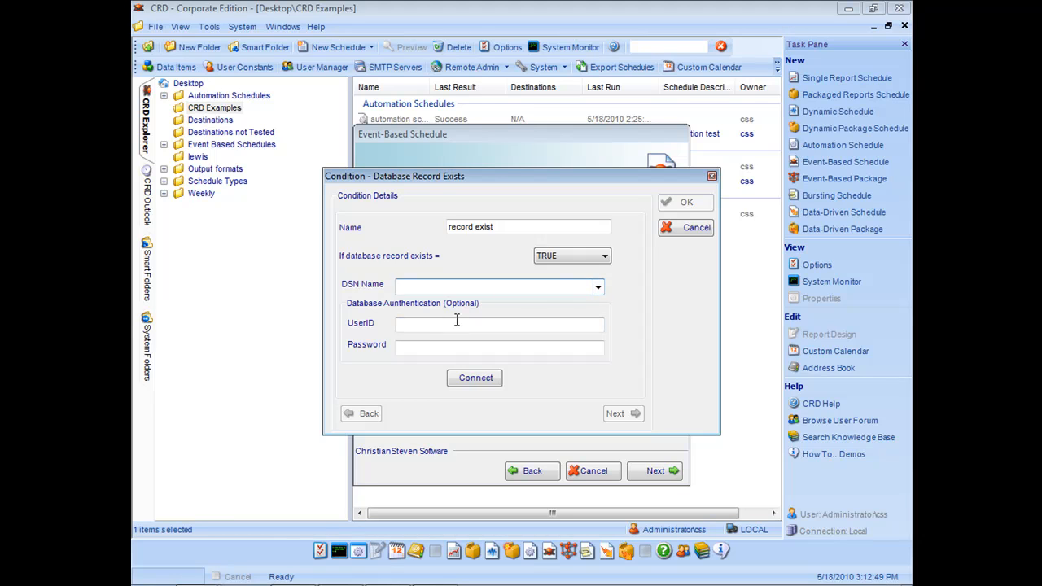
click(598, 289)
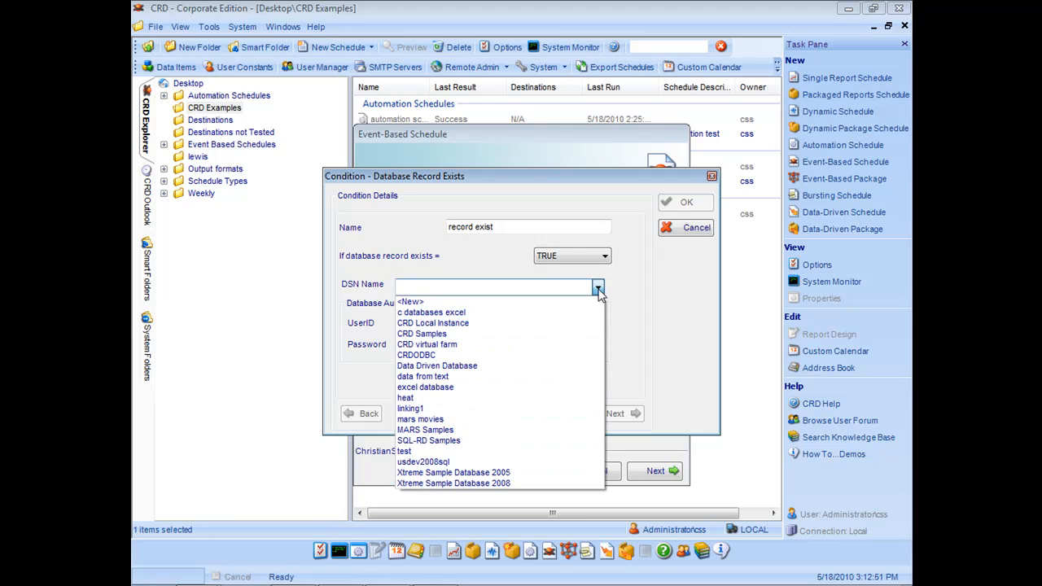
click(471, 333)
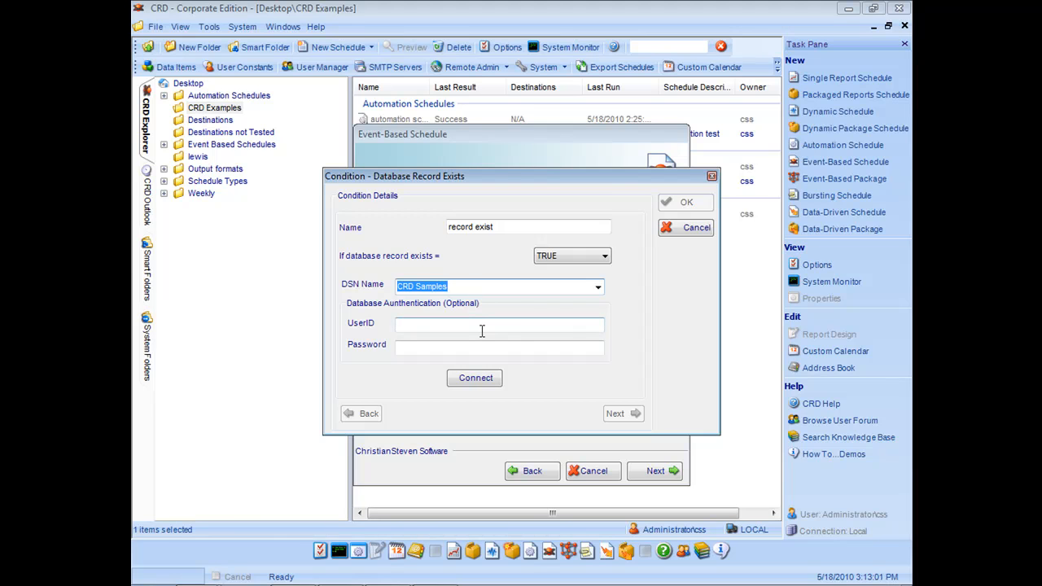
click(491, 383)
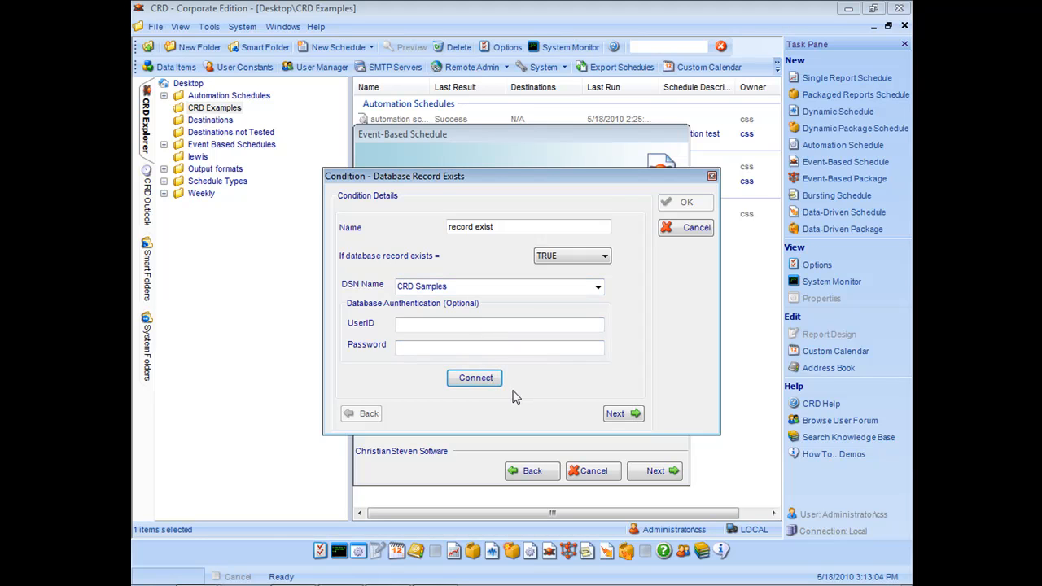
click(619, 414)
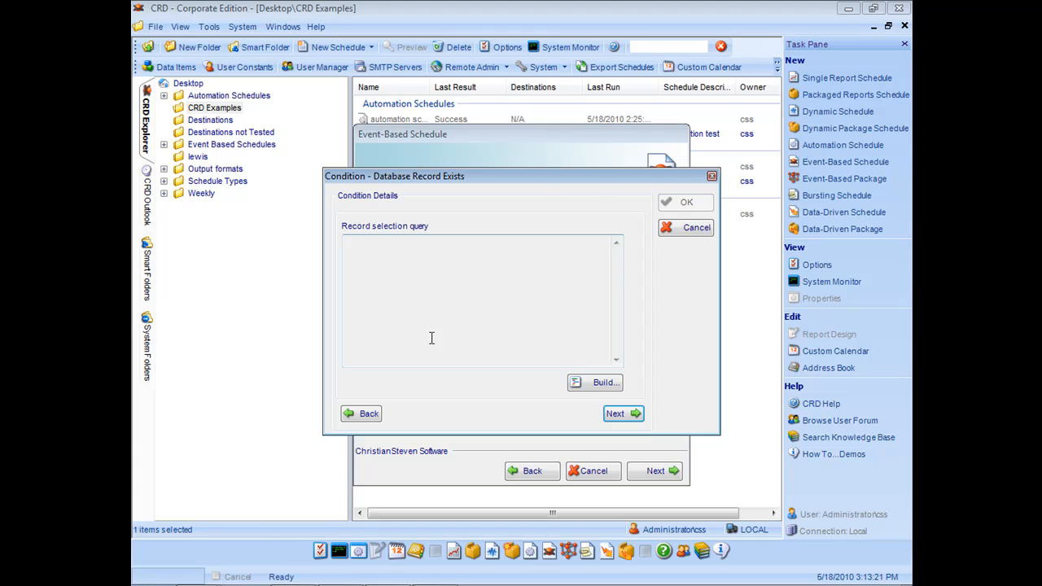
In the query builder, connect to the database and choose the Customers table.
click(600, 383)
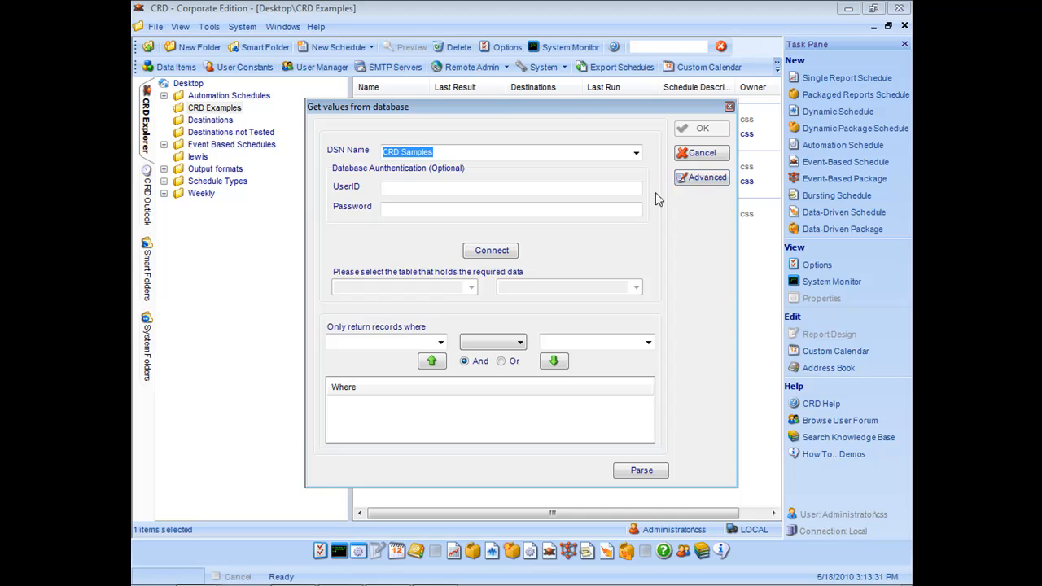
click(509, 254)
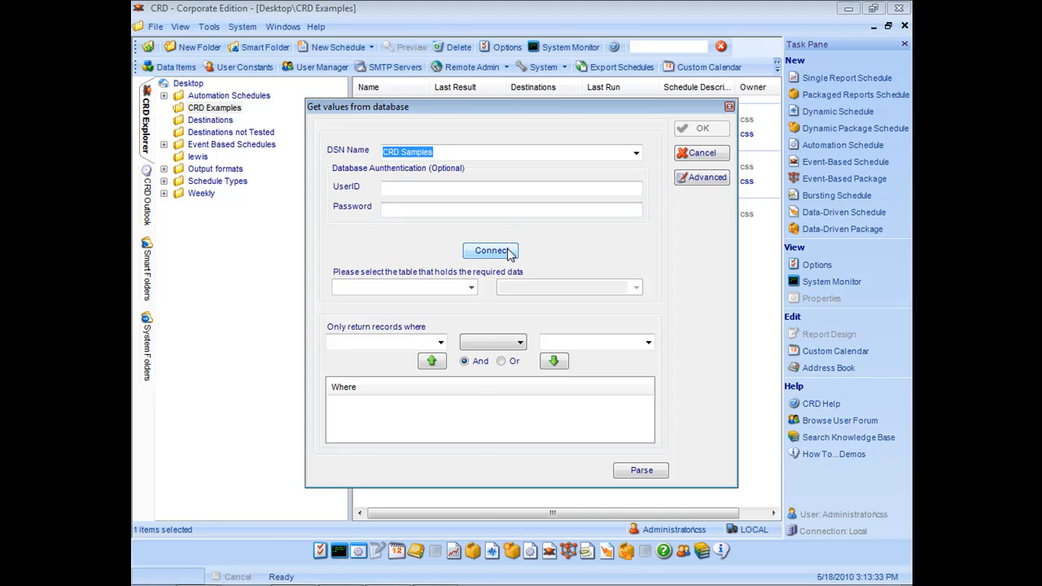
click(472, 288)
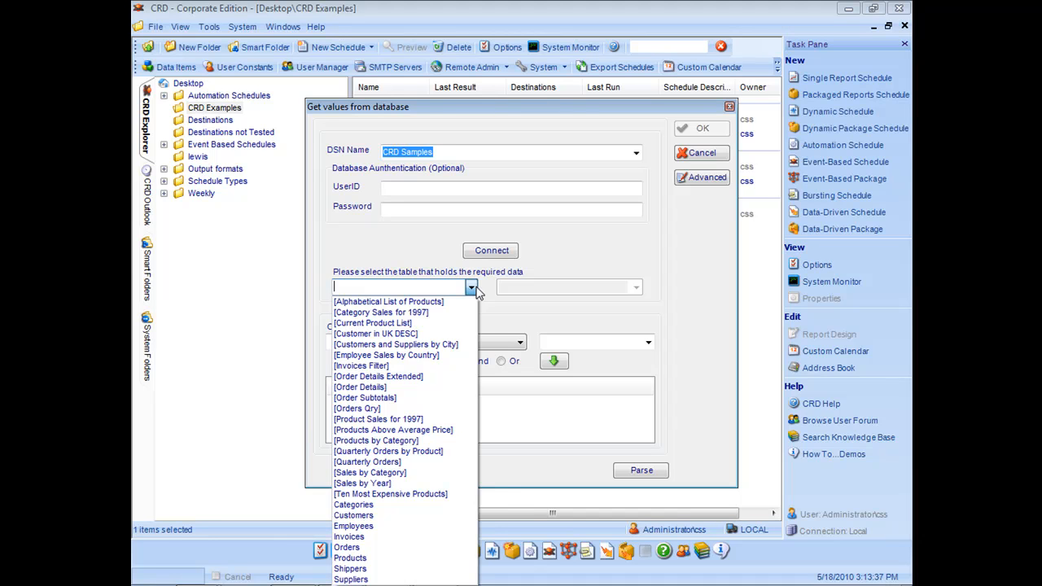
click(475, 290)
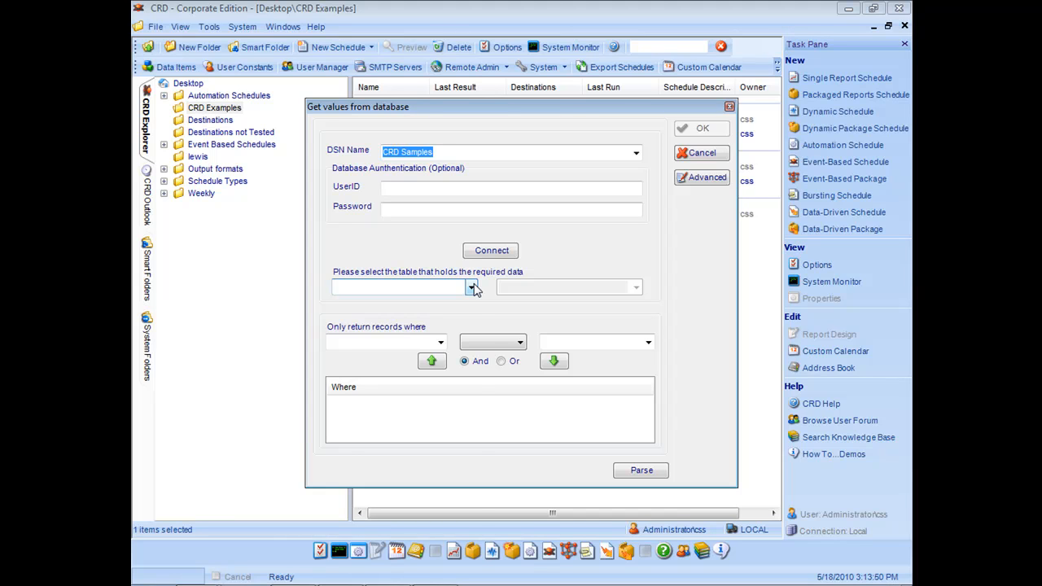
click(471, 288)
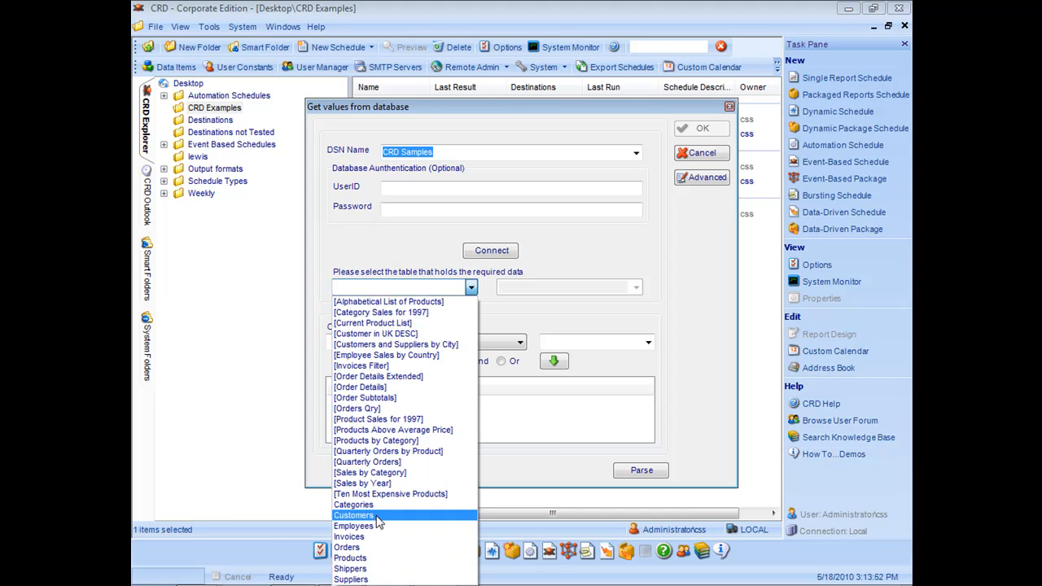
click(366, 517)
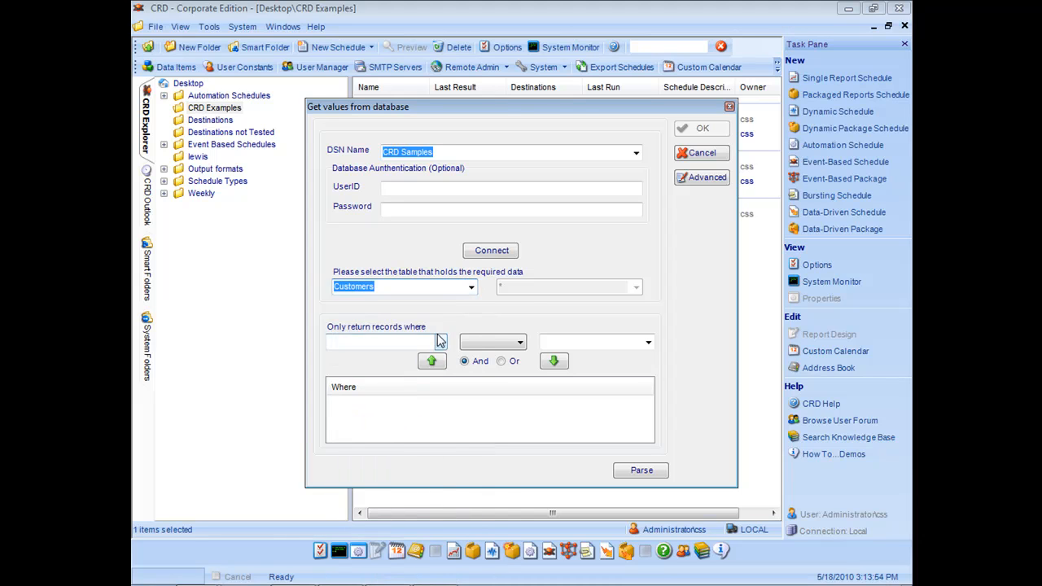
Add a Where clause filtering ContactName equal to the chosen contact name.
click(439, 342)
click(389, 389)
click(514, 343)
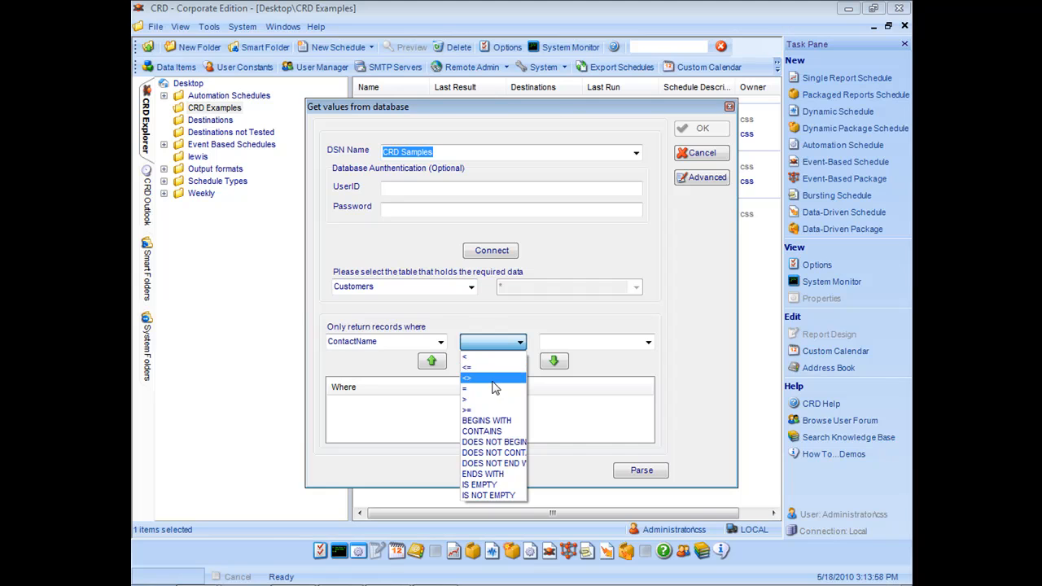
click(481, 388)
click(640, 348)
click(648, 343)
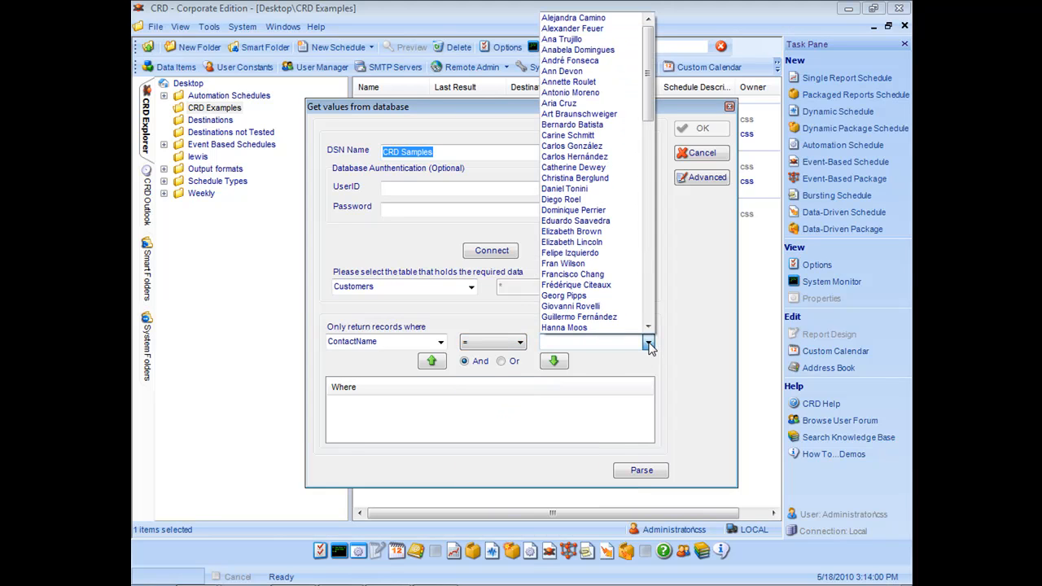
click(570, 108)
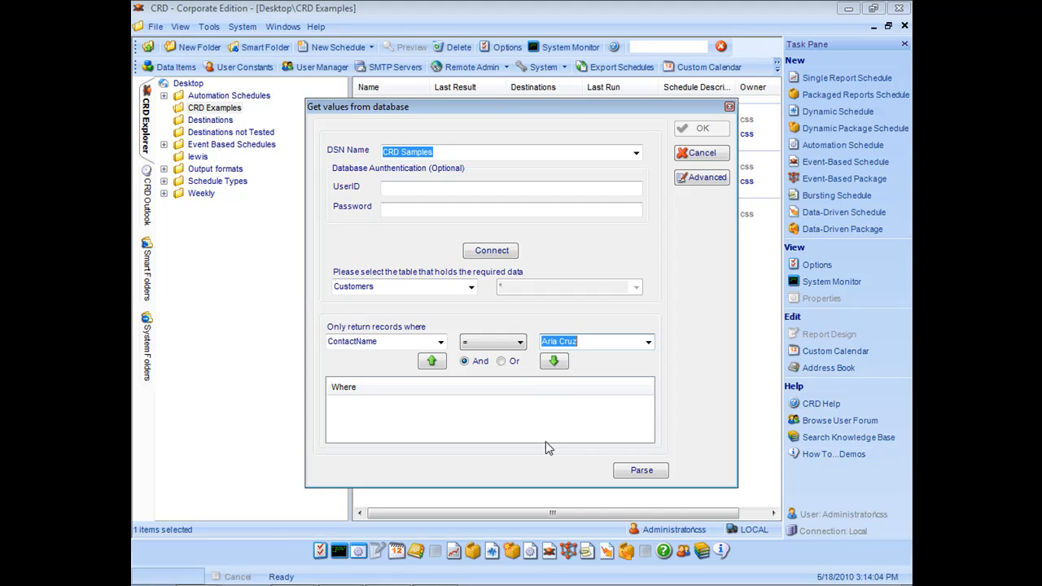
click(554, 363)
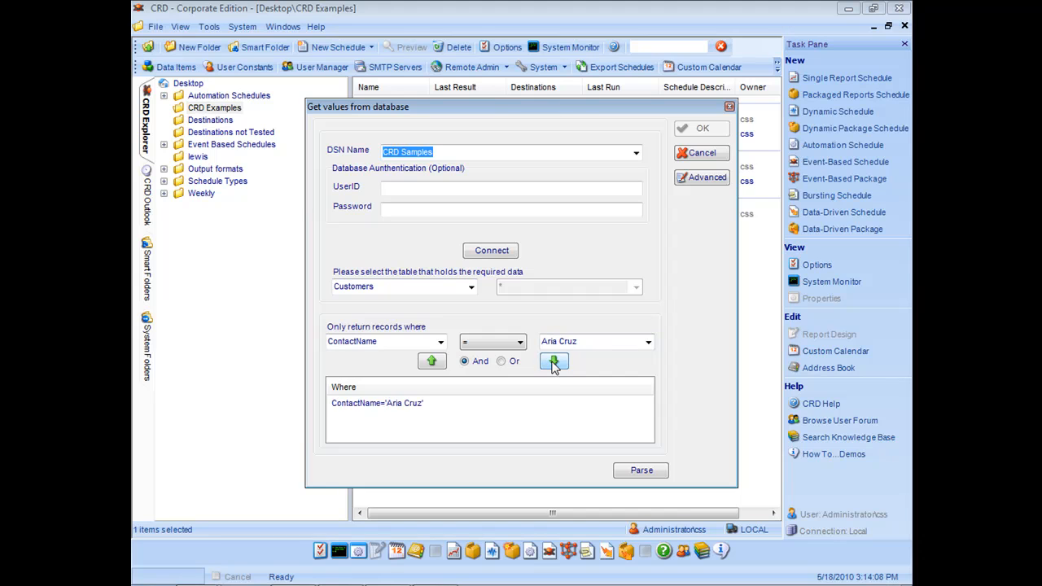
Verify the query returns one record, accept the filter, and continue to key-column setup.
click(642, 470)
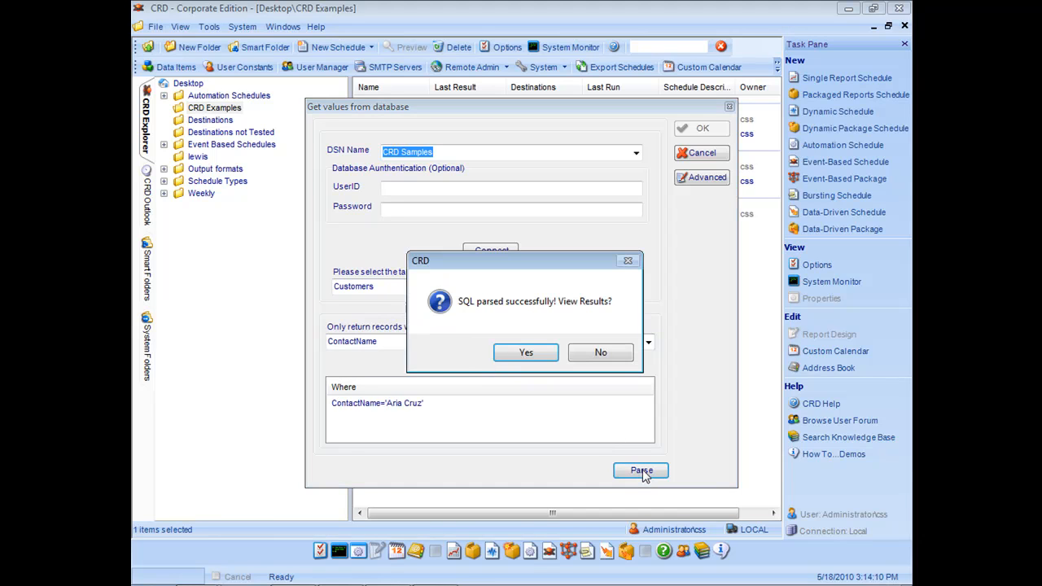
click(527, 355)
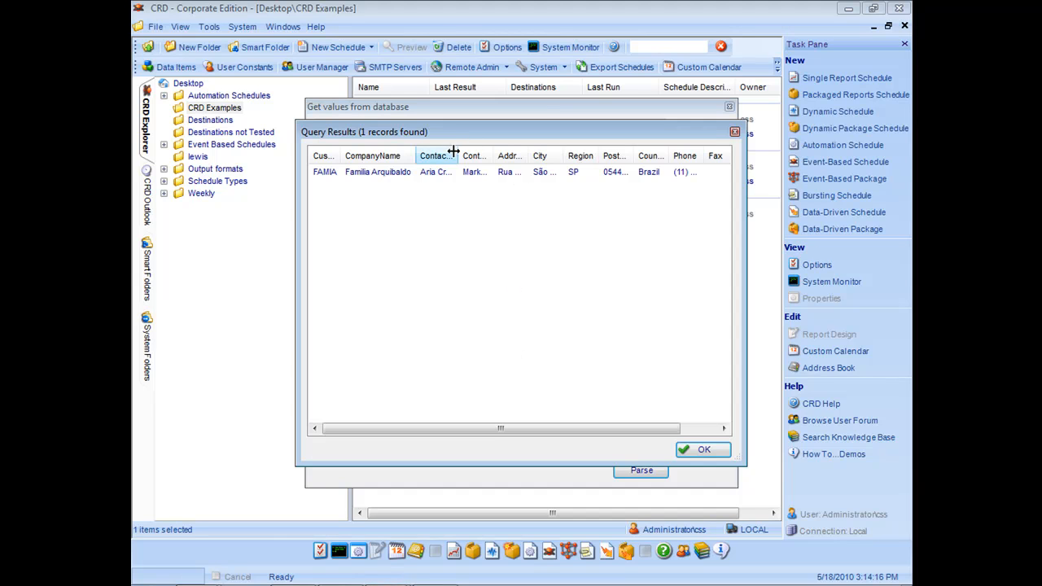
click(704, 451)
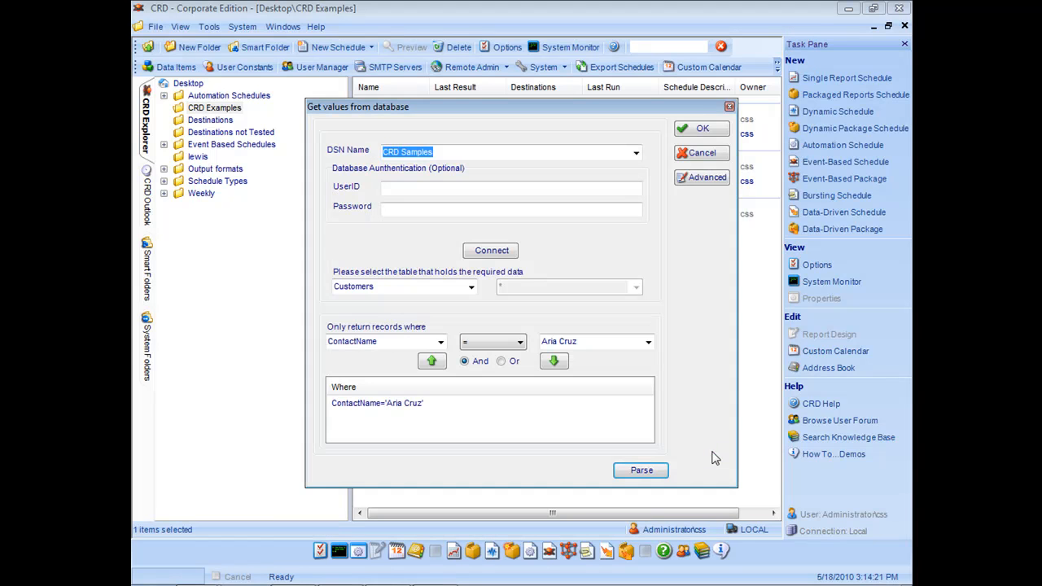
click(704, 130)
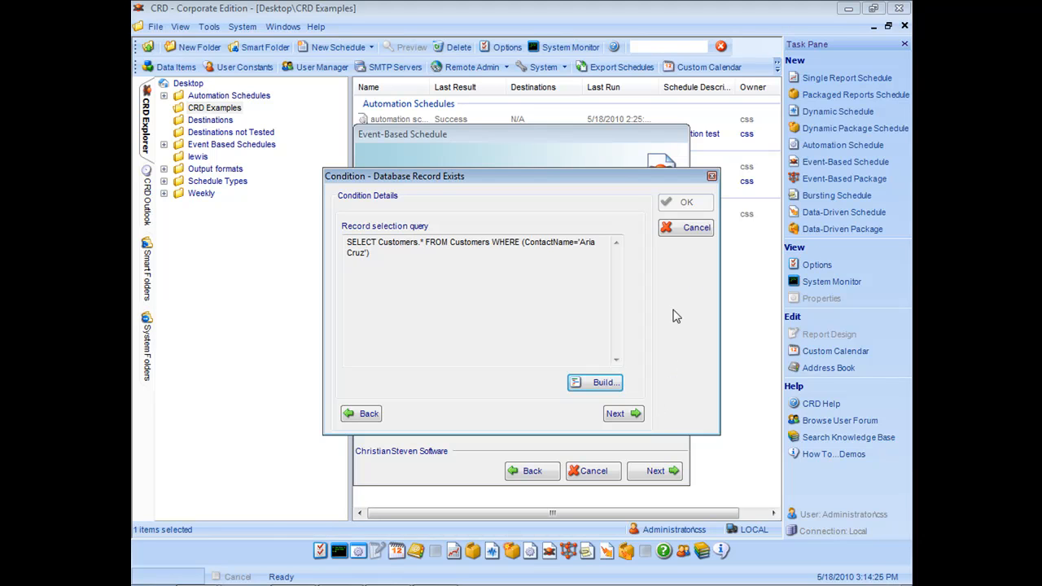
click(622, 418)
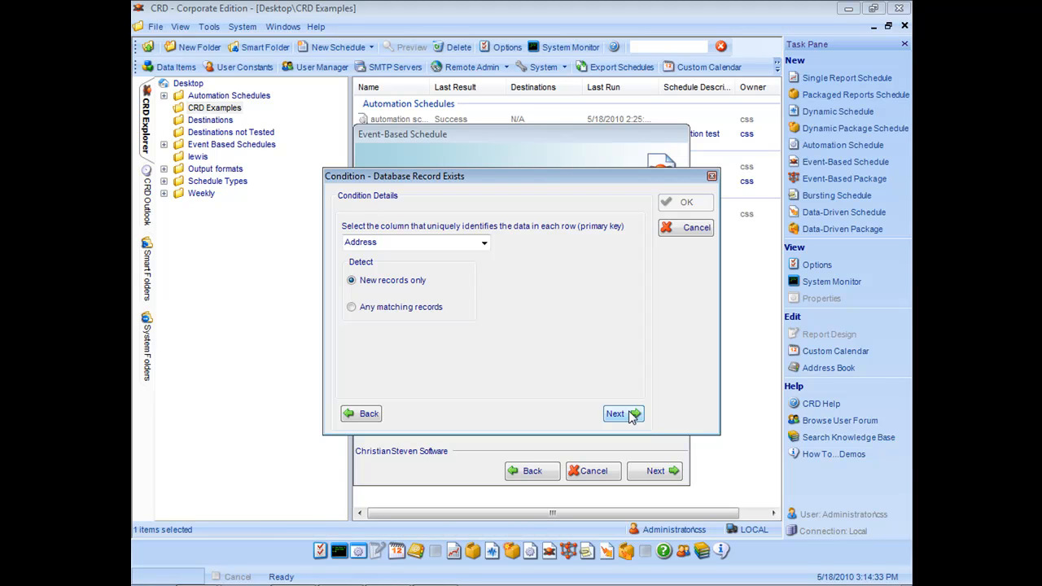
Key the condition on ContactName, detect any matching records, and save 'record exist'.
click(484, 245)
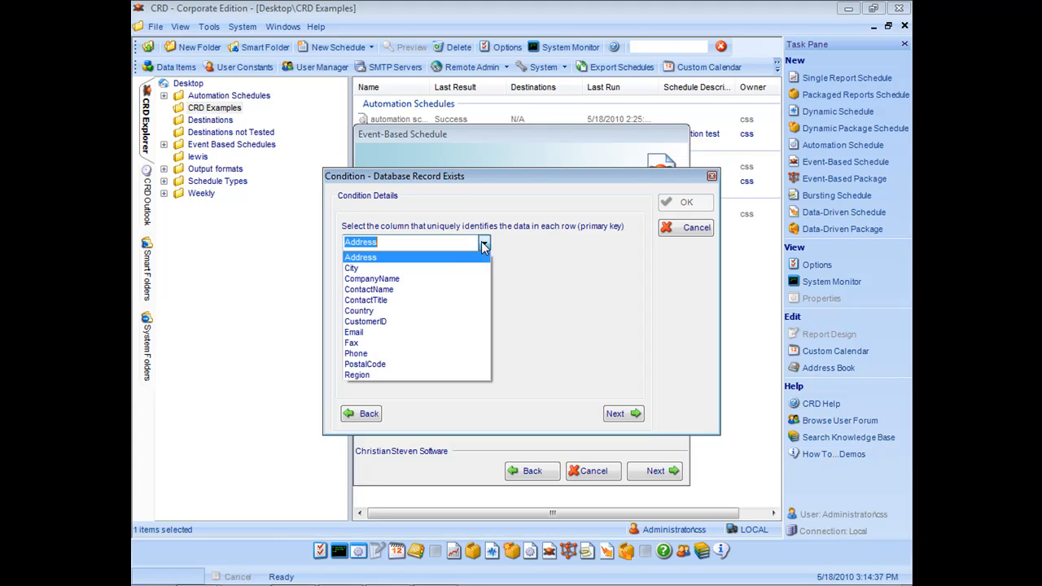
click(428, 290)
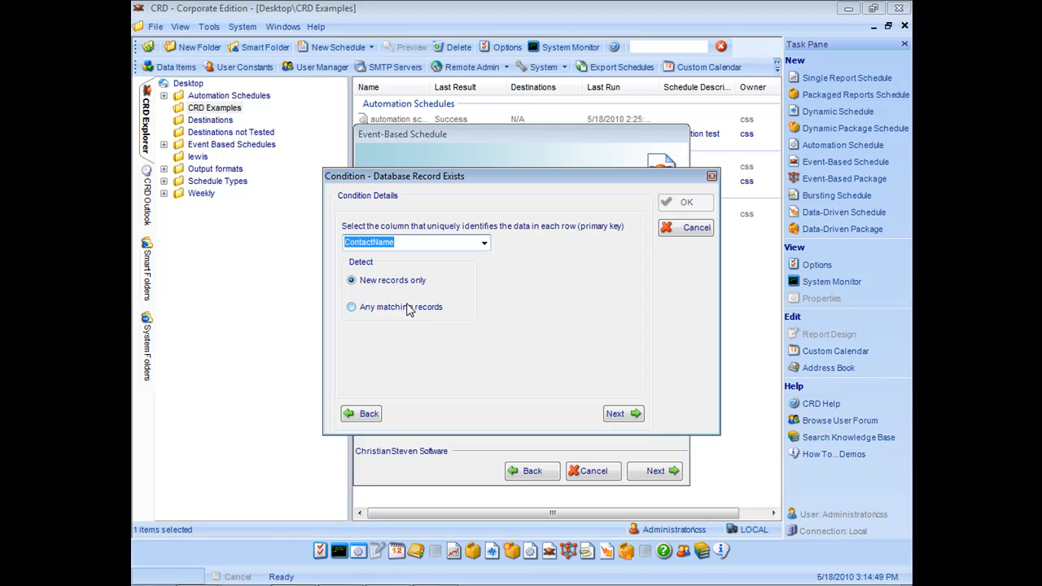
click(410, 310)
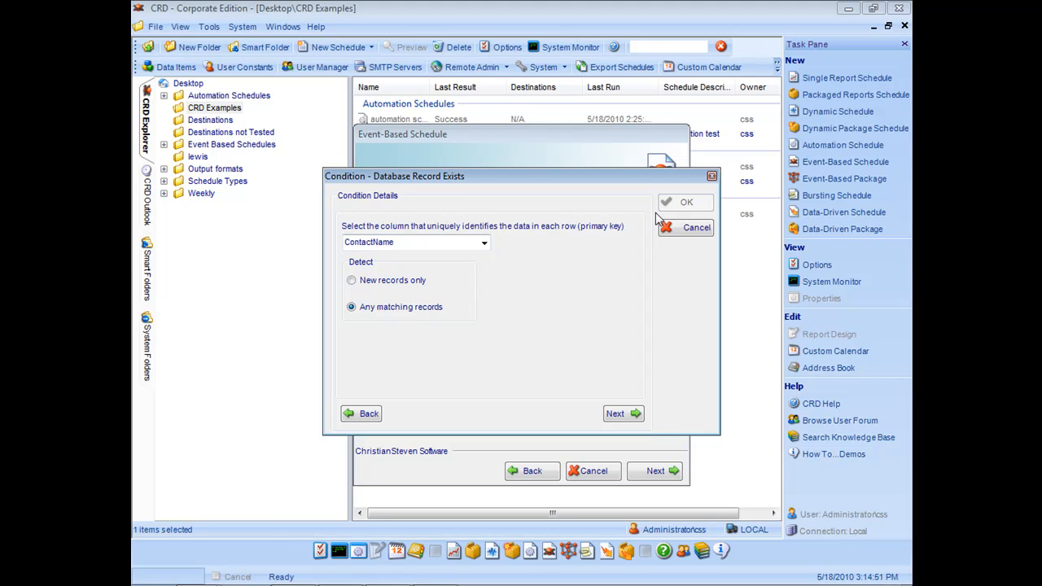
click(616, 415)
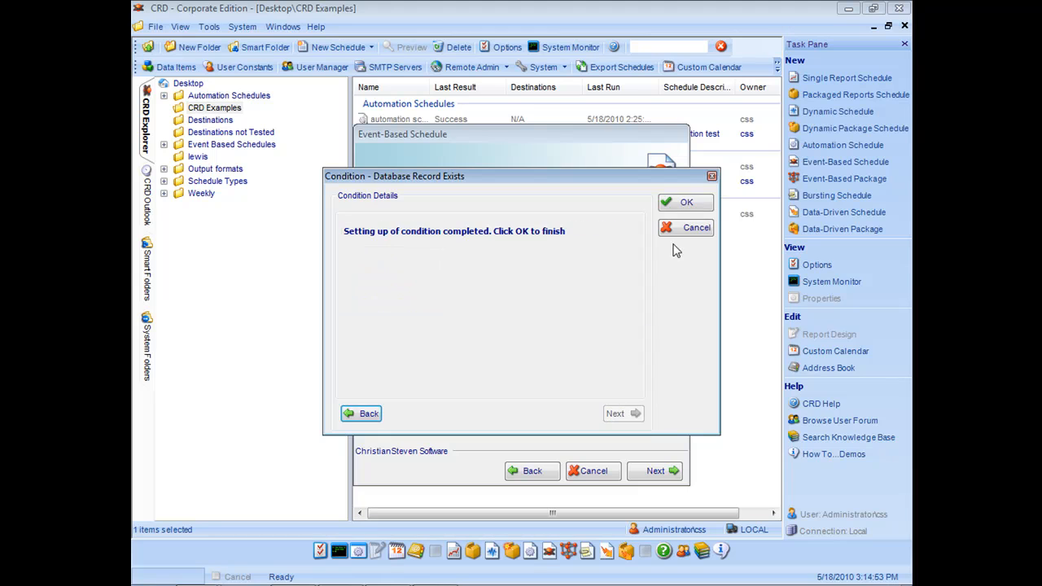
click(678, 203)
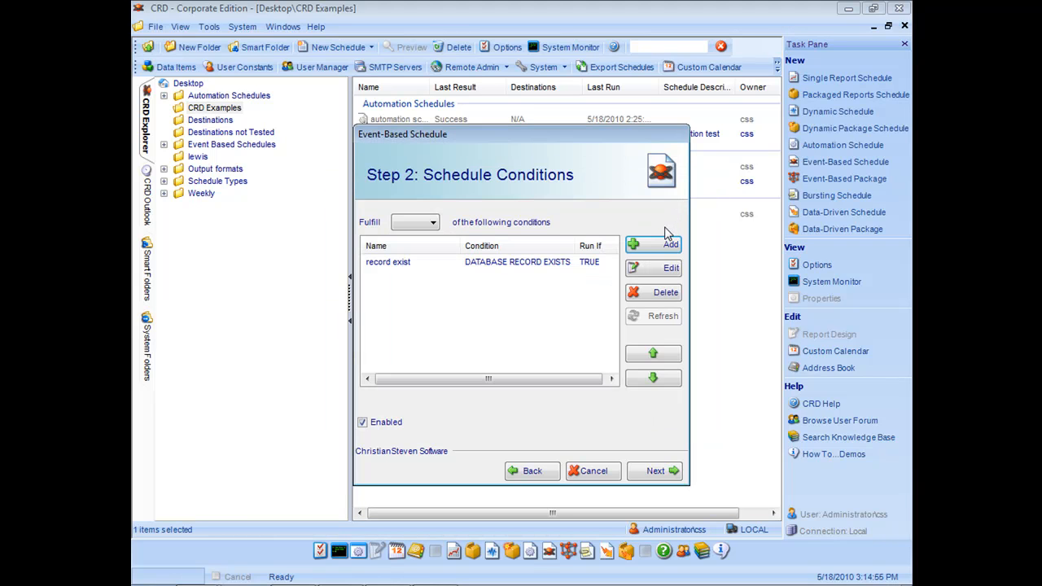
Set the Fulfill option to ANY, leaving 'record exist' as the only condition.
click(434, 228)
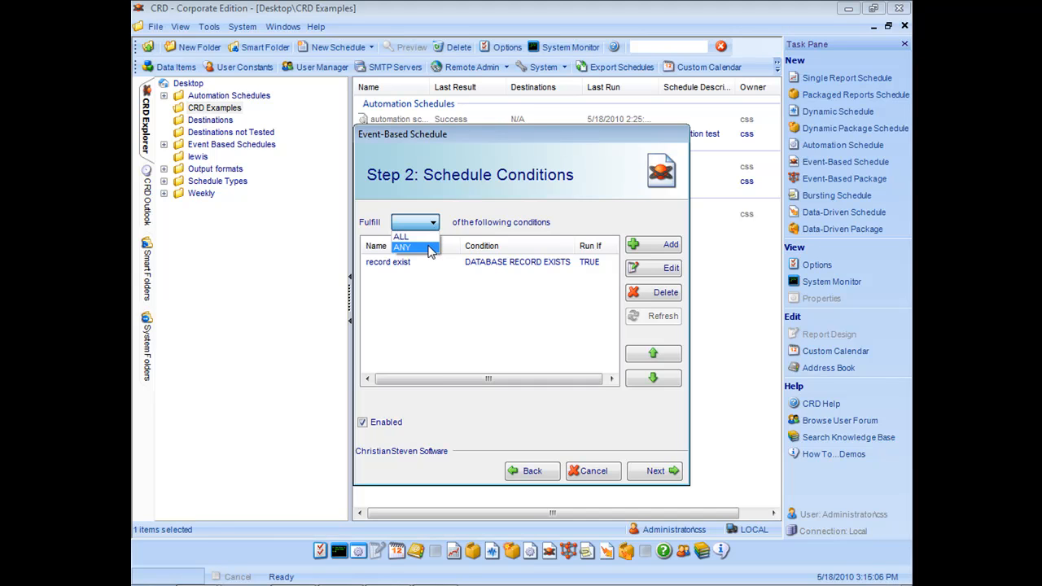
click(429, 248)
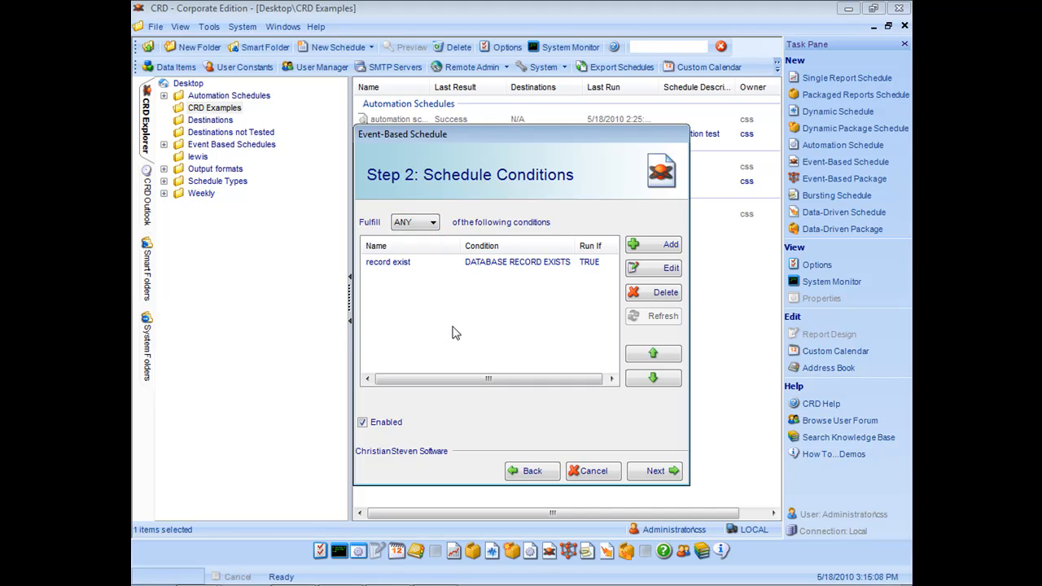
click(644, 246)
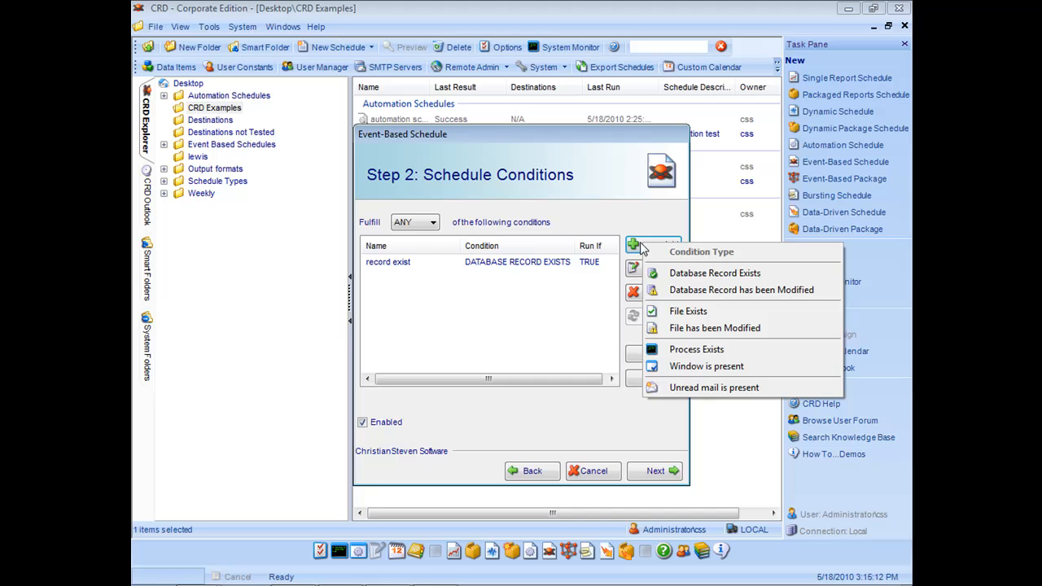
click(569, 319)
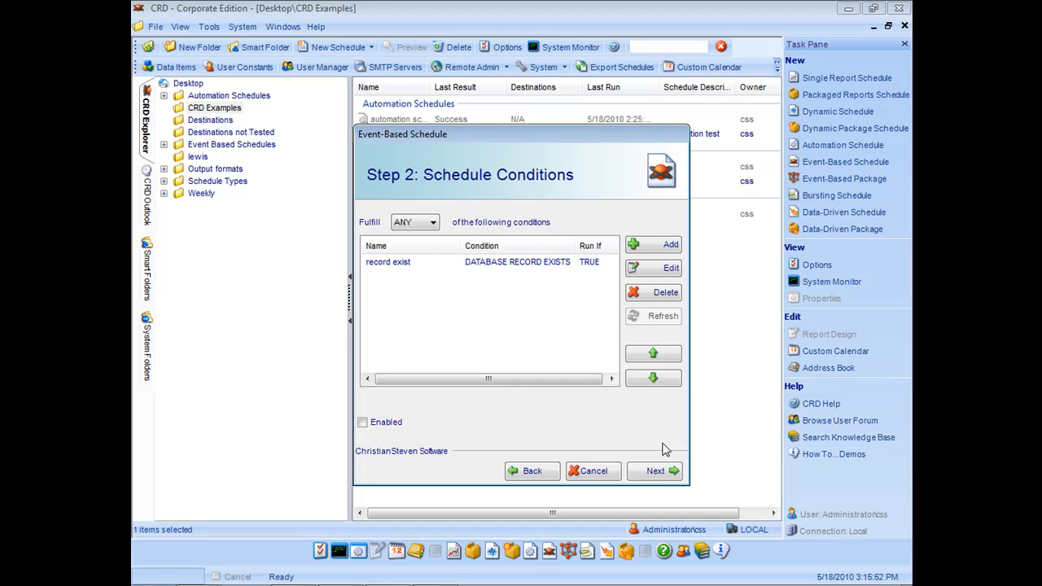
Choose the None report type and continue to Schedule Options.
click(656, 472)
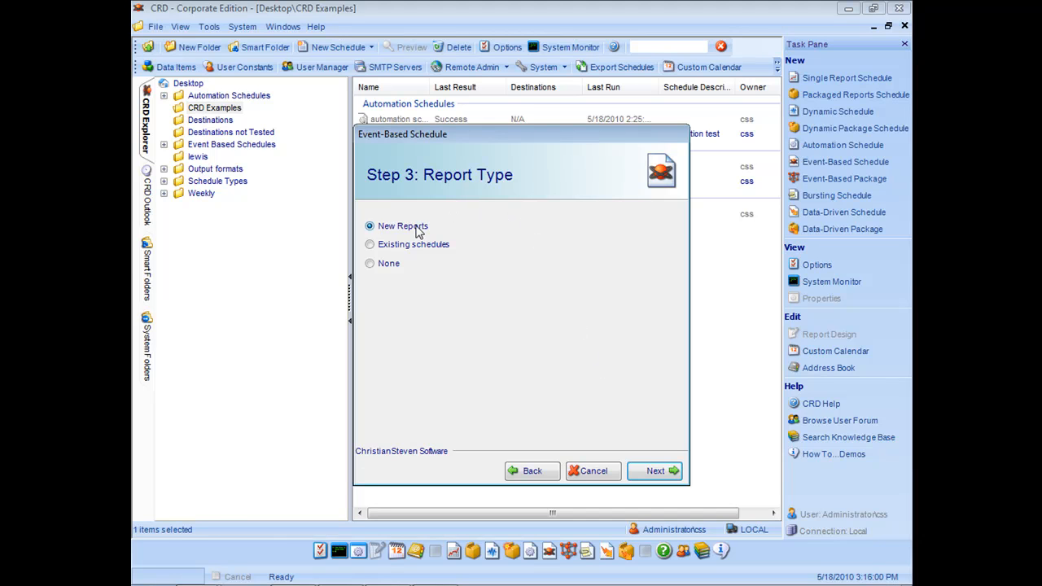
click(378, 248)
click(378, 269)
click(656, 472)
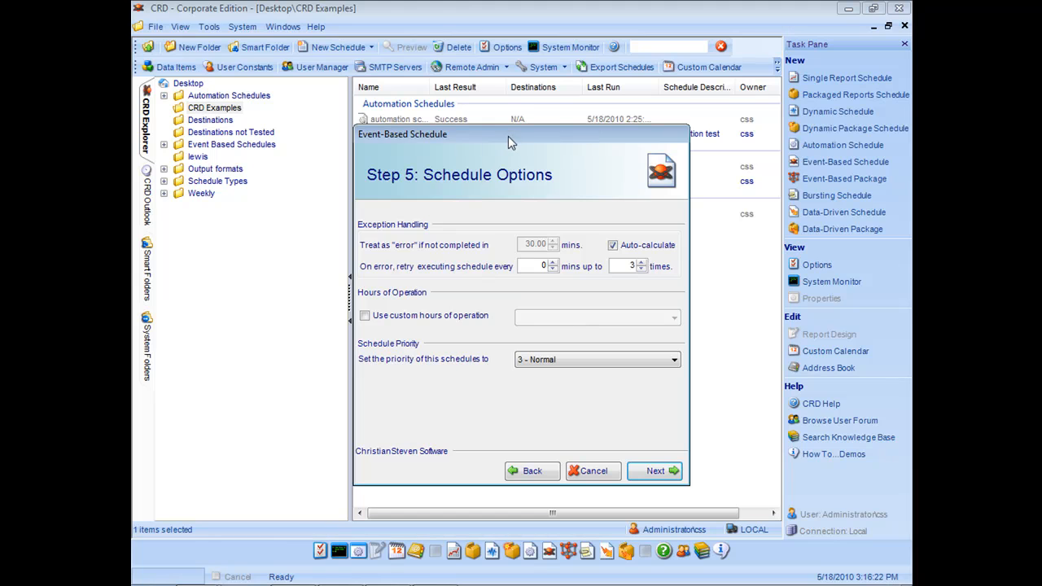
Keep the default schedule options, priority 3 - Normal, and continue to Custom Tasks.
mouse_move(509, 135)
mouse_down()
mouse_move(568, 134)
mouse_move(500, 123)
mouse_move(512, 126)
mouse_up()
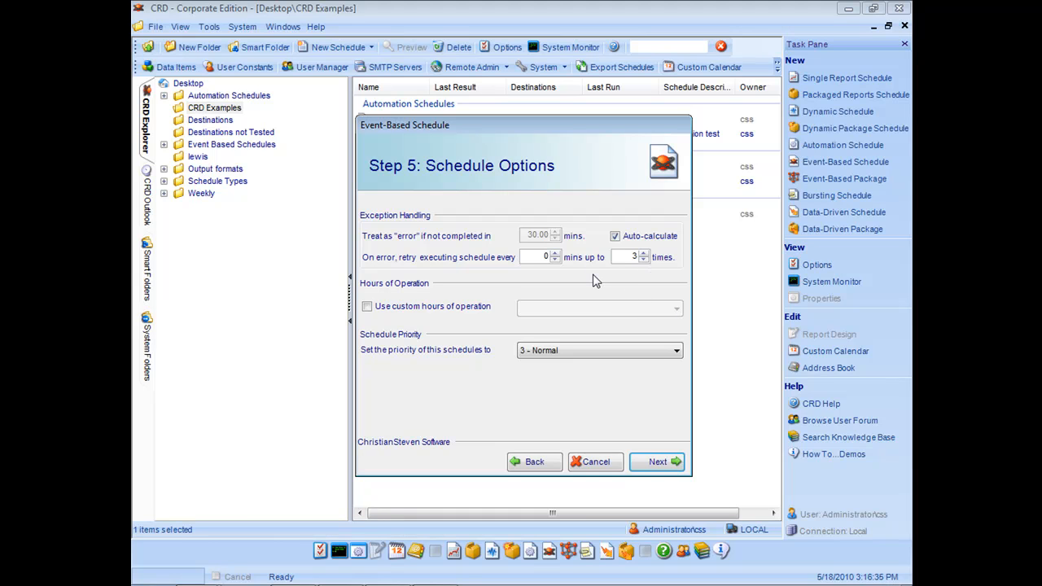
mouse_move(542, 131)
mouse_down()
mouse_move(524, 126)
mouse_move(524, 115)
mouse_move(536, 118)
mouse_up()
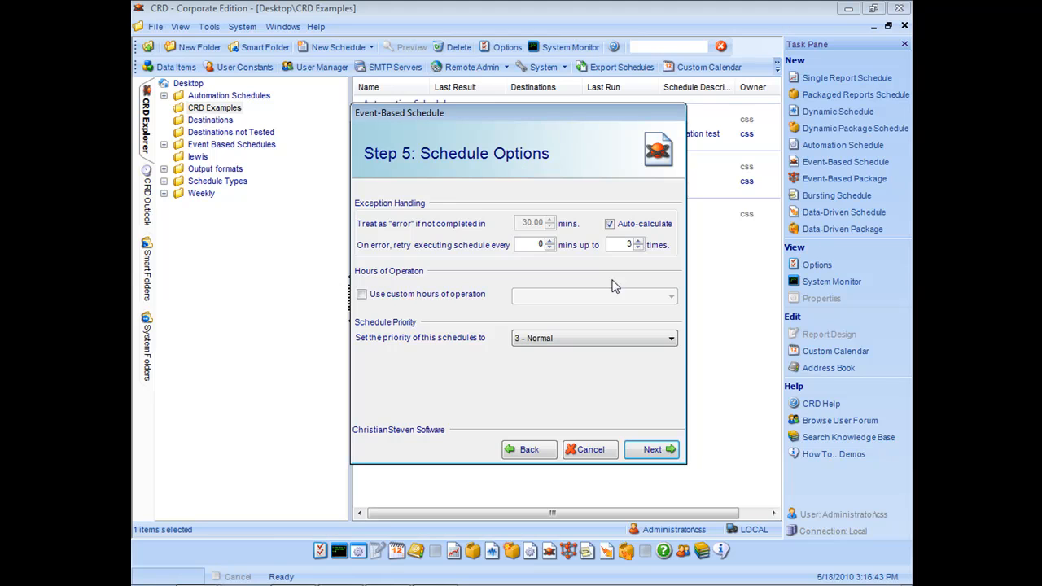
click(662, 450)
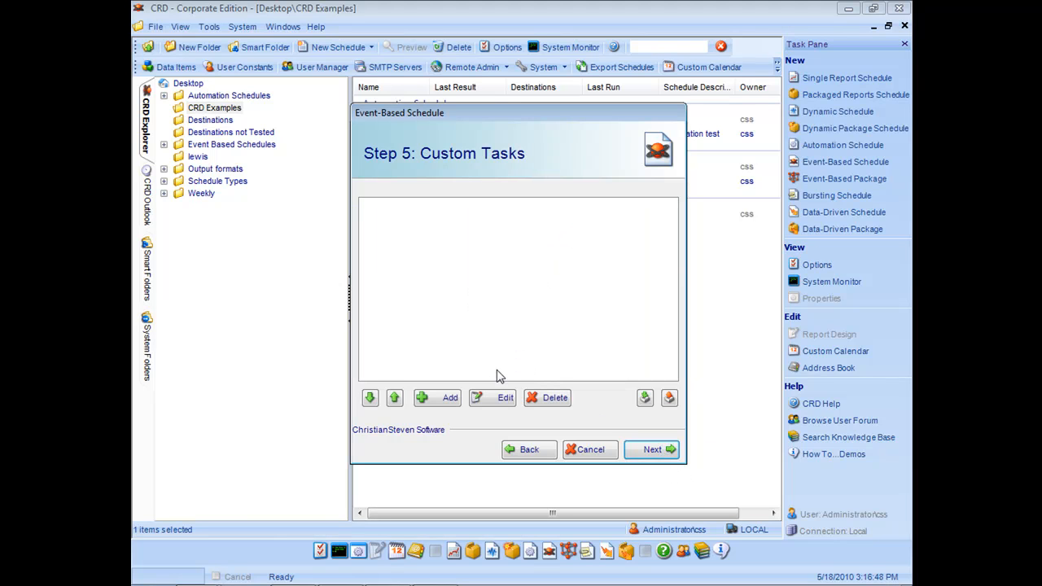
Add a Send Email custom task from the Internet task category.
click(452, 405)
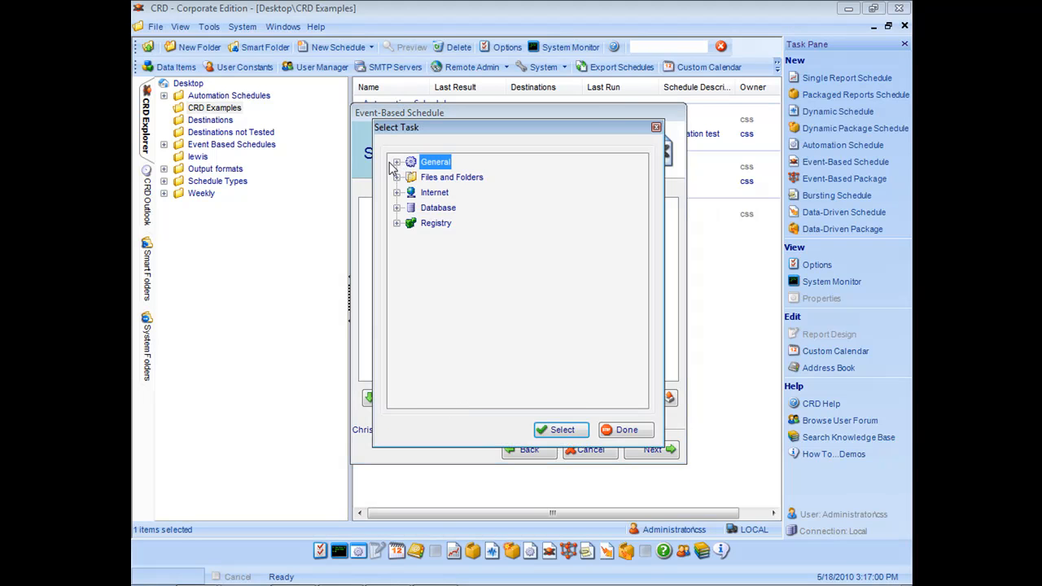
click(397, 163)
click(396, 162)
click(397, 178)
click(397, 178)
click(396, 193)
click(396, 193)
click(397, 208)
click(397, 208)
click(396, 193)
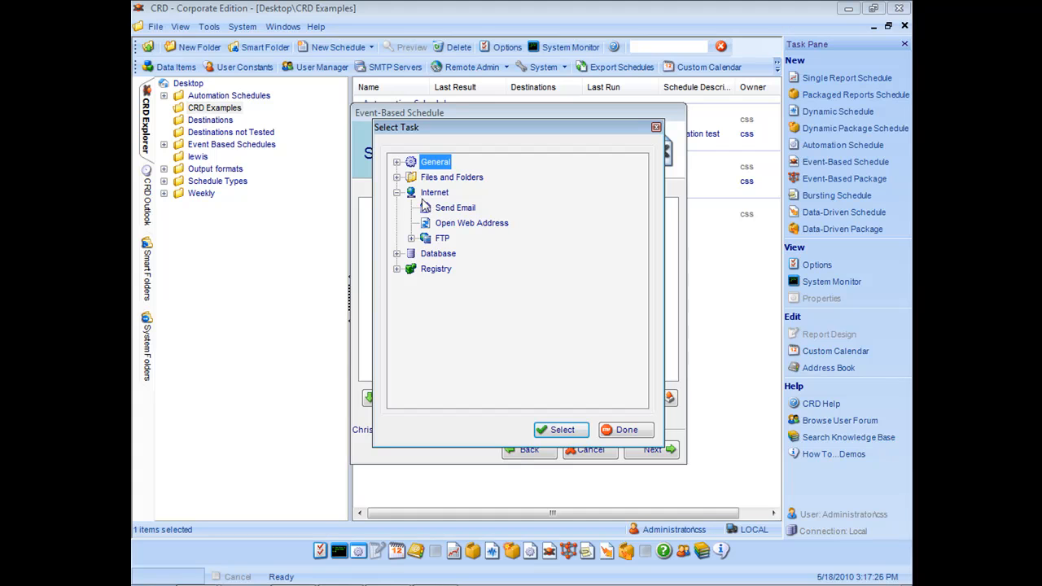
click(439, 212)
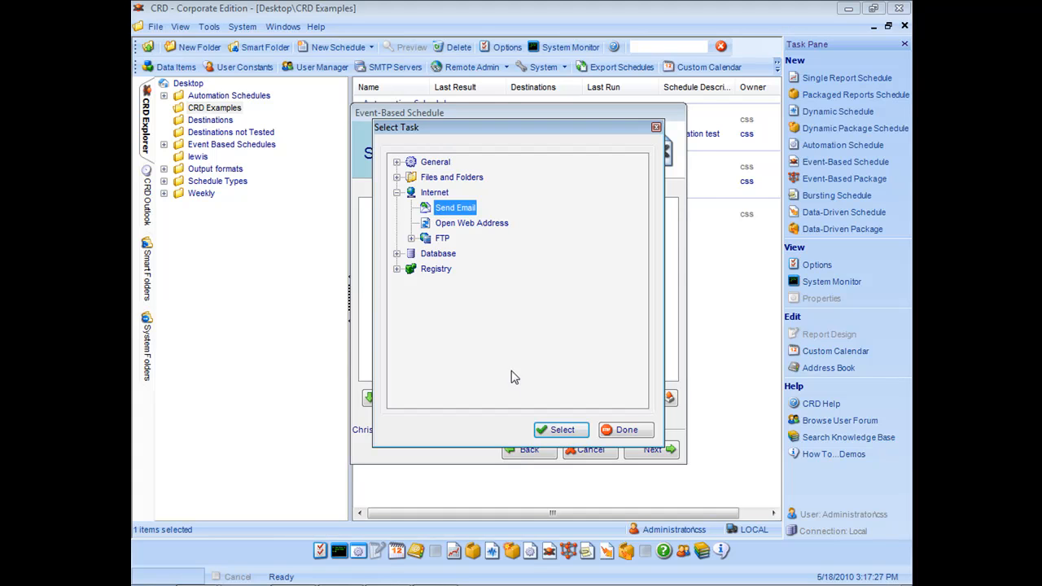
click(545, 429)
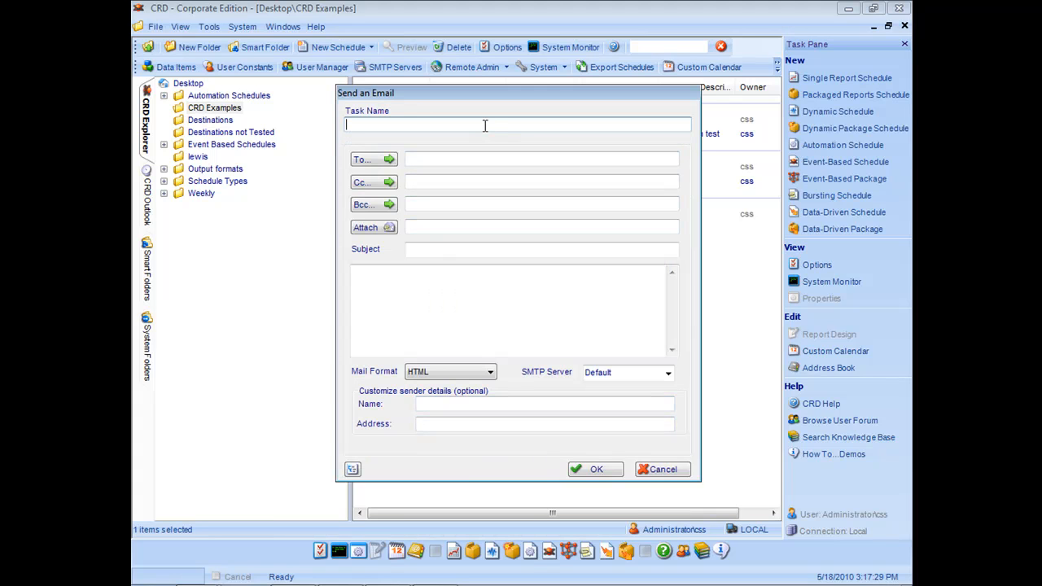
Name the task 'email', enter the recipient's e-mail address, and set subject 'event triggered'.
text(email)
key(Tab)
key(Tab)
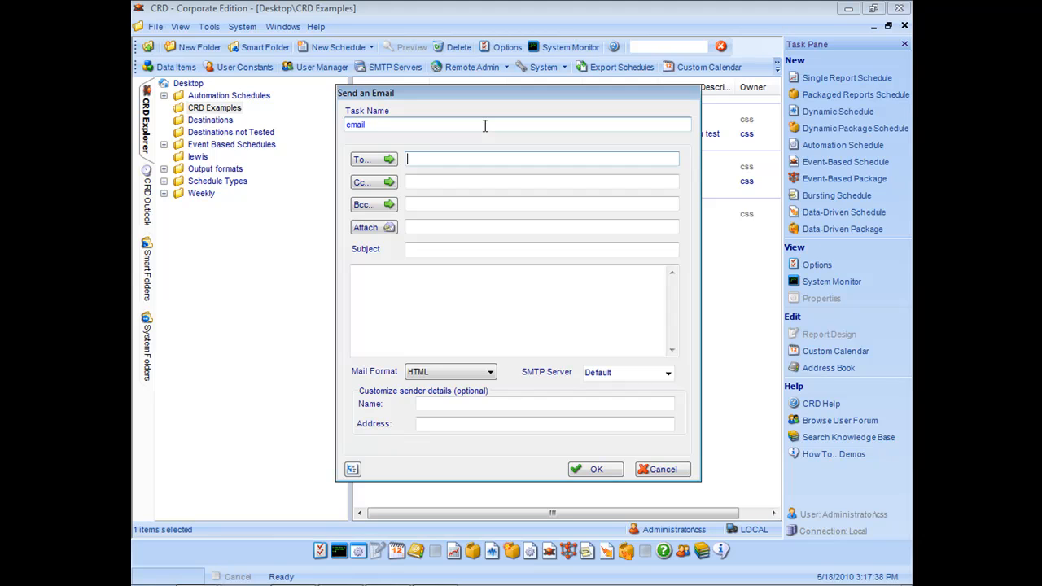
key(Tab)
key(Tab)
key(Tab)
key(Tab)
key(Tab)
key(Tab)
key(Tab)
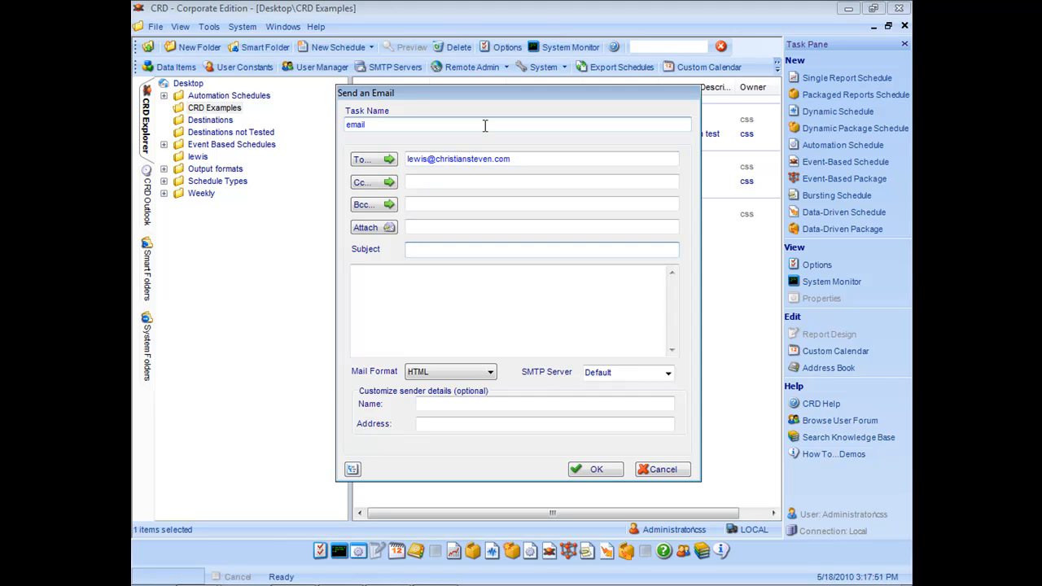
text(event trighge)
key(BackSpace)
key(BackSpace)
key(BackSpace)
key(BackSpace)
key(BackSpace)
text(iggered)
Write the body 'the event based schedule was triggered' and save the email task.
key(Tab)
text(the event base)
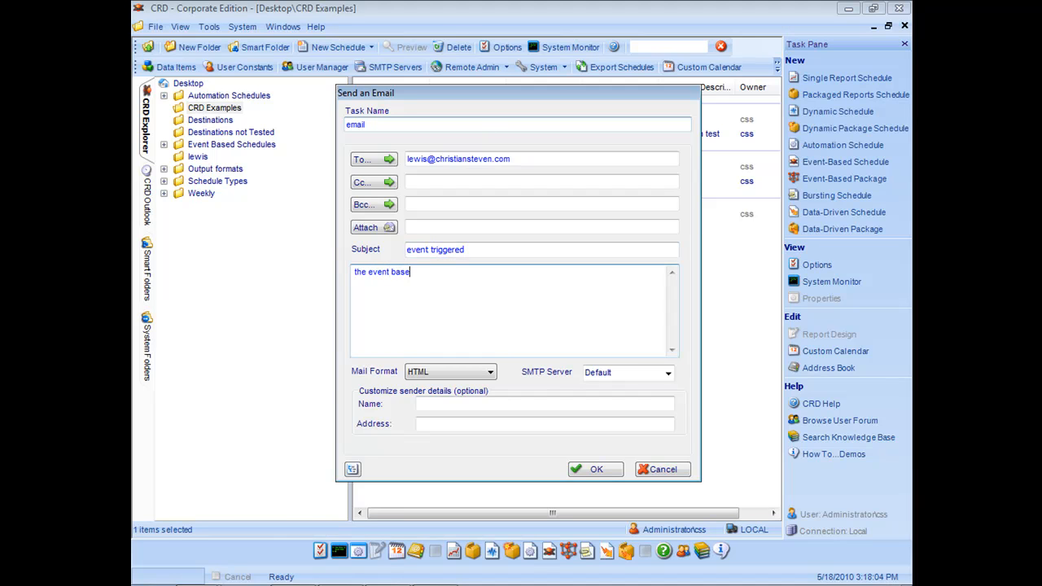
text(d schedulke)
key(BackSpace)
key(BackSpace)
text(ke)
key(BackSpace)
key(BackSpace)
key(BackSpace)
text(e was triggered)
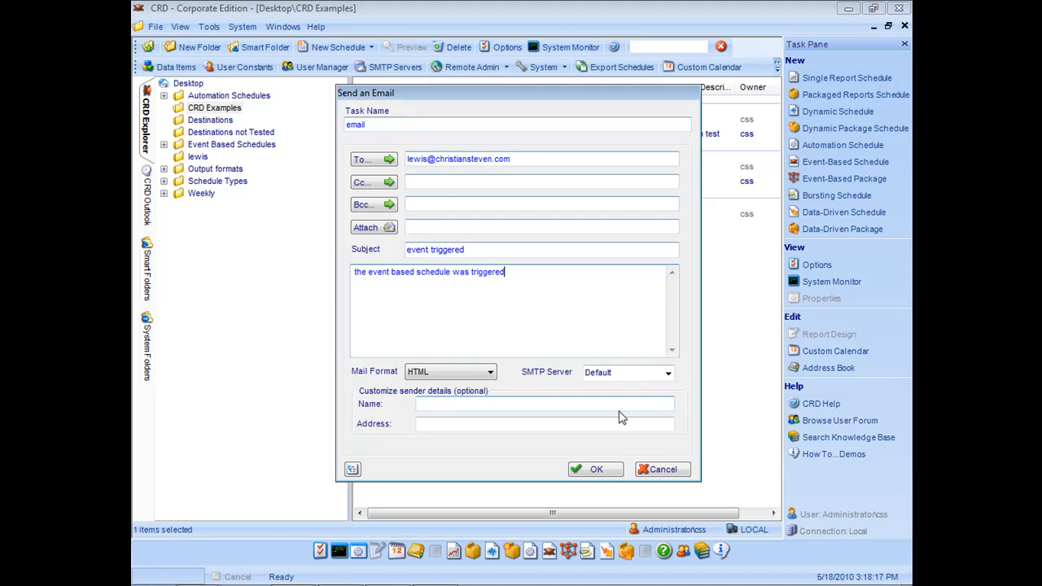
click(613, 471)
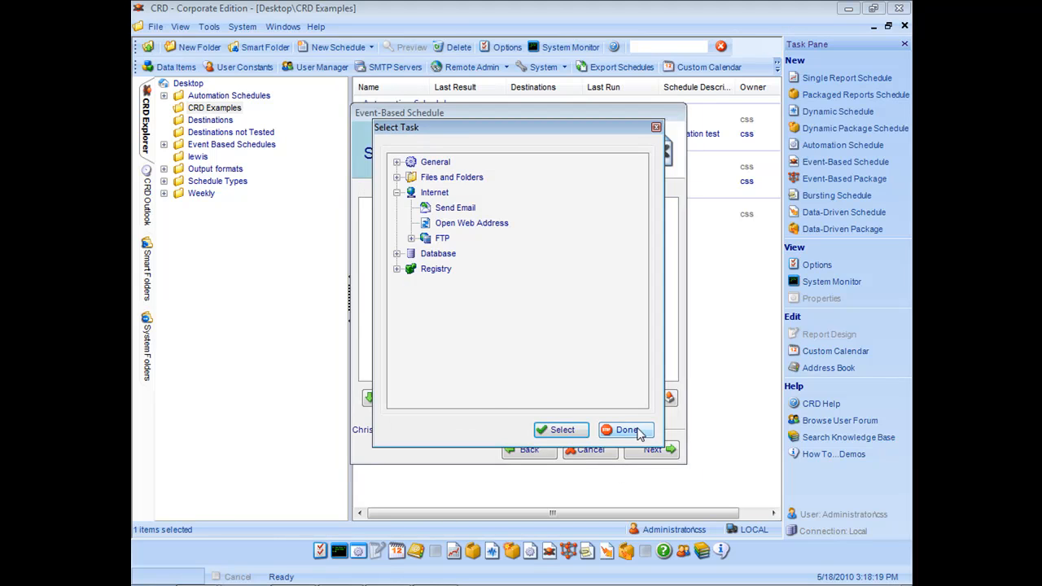
Close the task chooser with the email task added and advance to Step 6: Execution Flow.
click(634, 430)
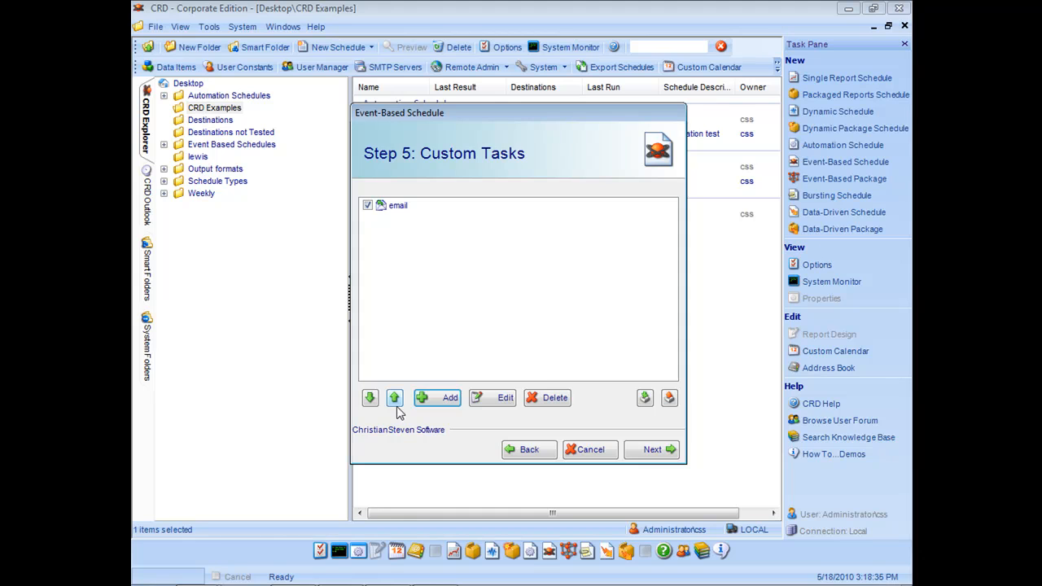
click(660, 452)
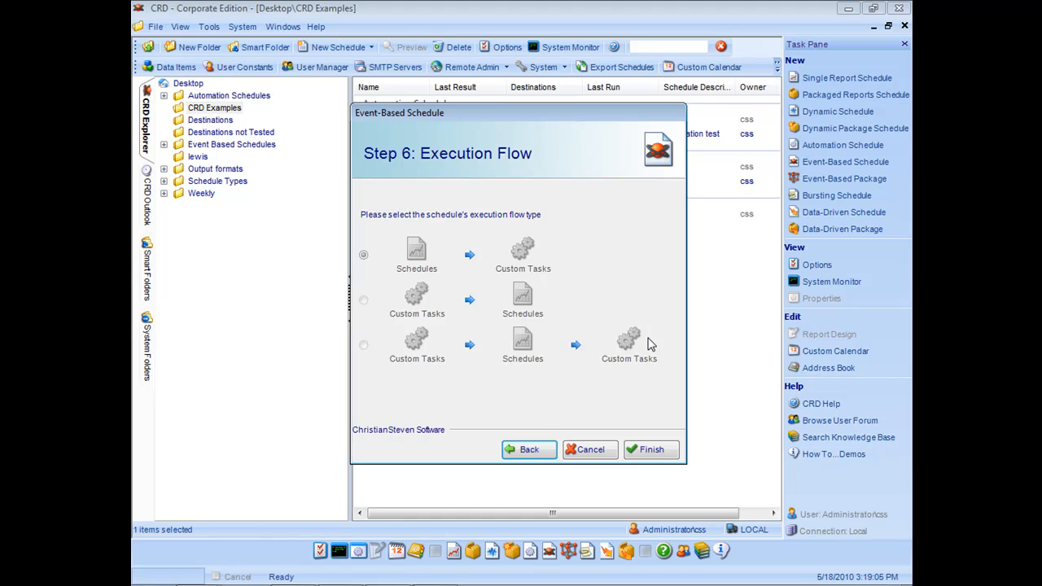
Finish the event-based schedule wizard, keeping schedules running before custom tasks.
click(663, 452)
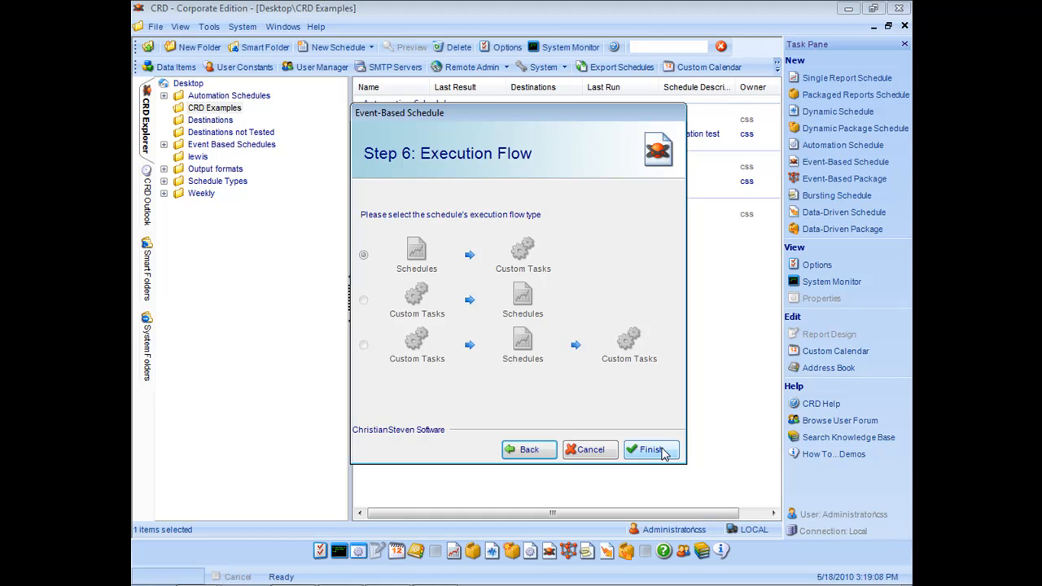